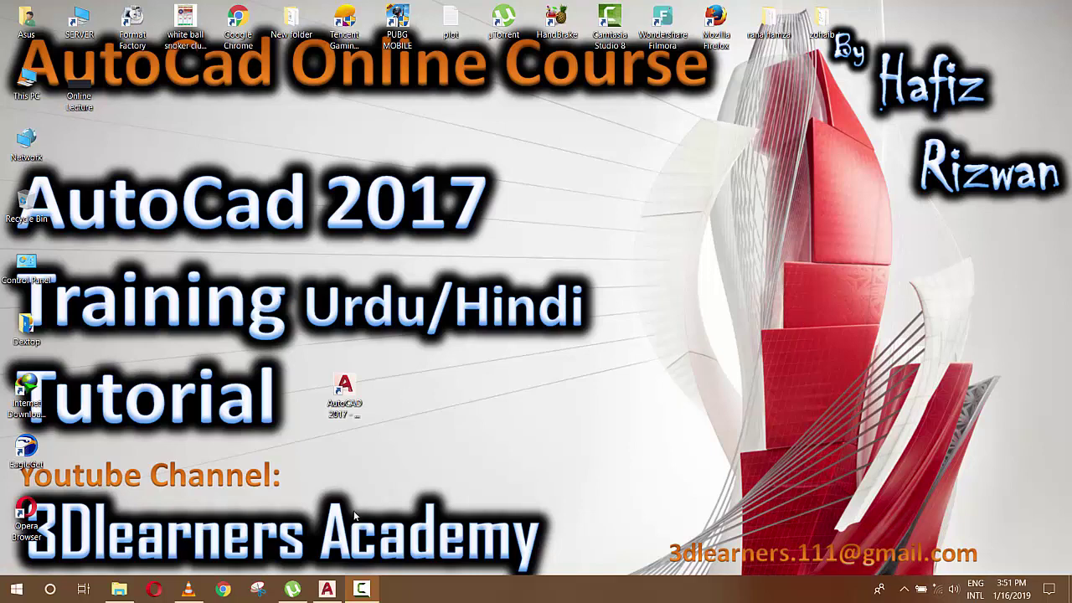
# Restore the AutoCAD 2017 window showing the empty Online Lecture.dwg drawing
pyautogui.click(319, 593)
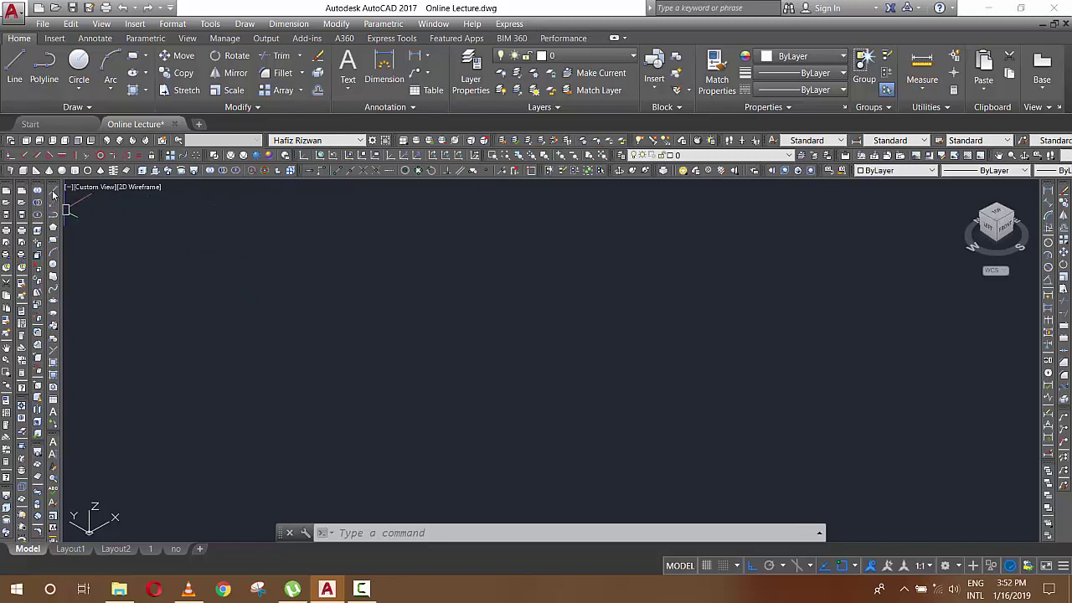
# Draw the 10-unit top line of the outline, then ZOOM All to frame it
pyautogui.click(54, 192)
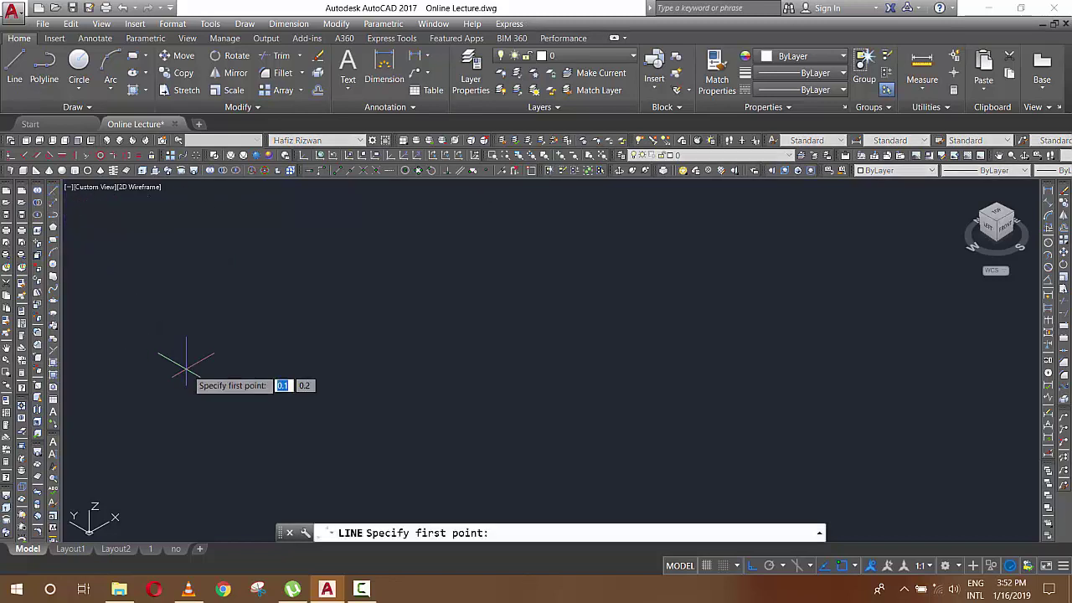
pyautogui.click(381, 313)
pyautogui.keyDown('shift'); pyautogui.moveTo(463, 327); pyautogui.dragTo(644, 304, button='middle'); pyautogui.keyUp('shift')
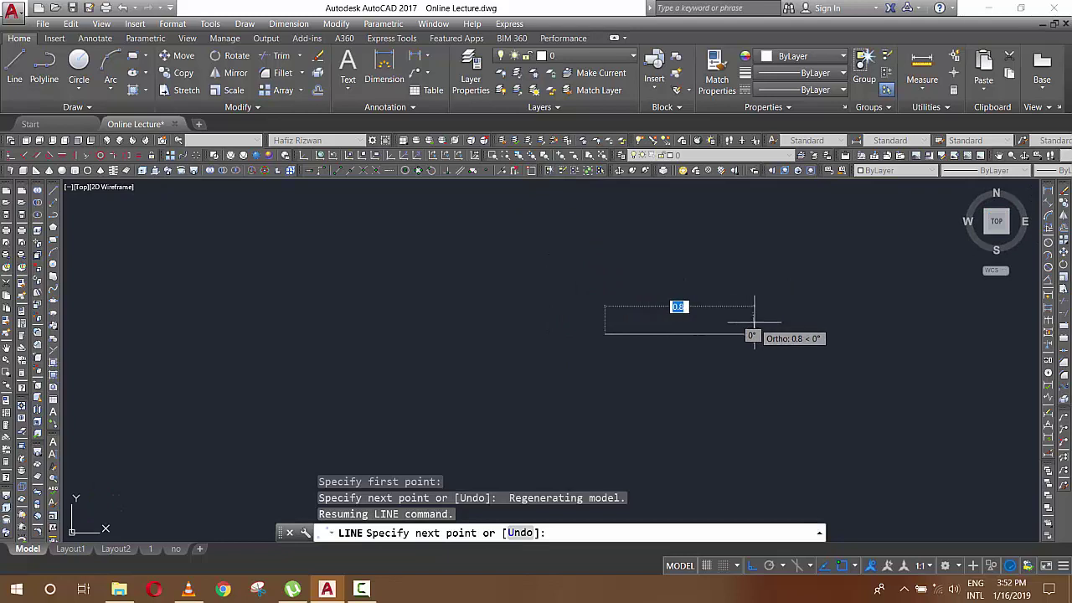
pyautogui.write('10')
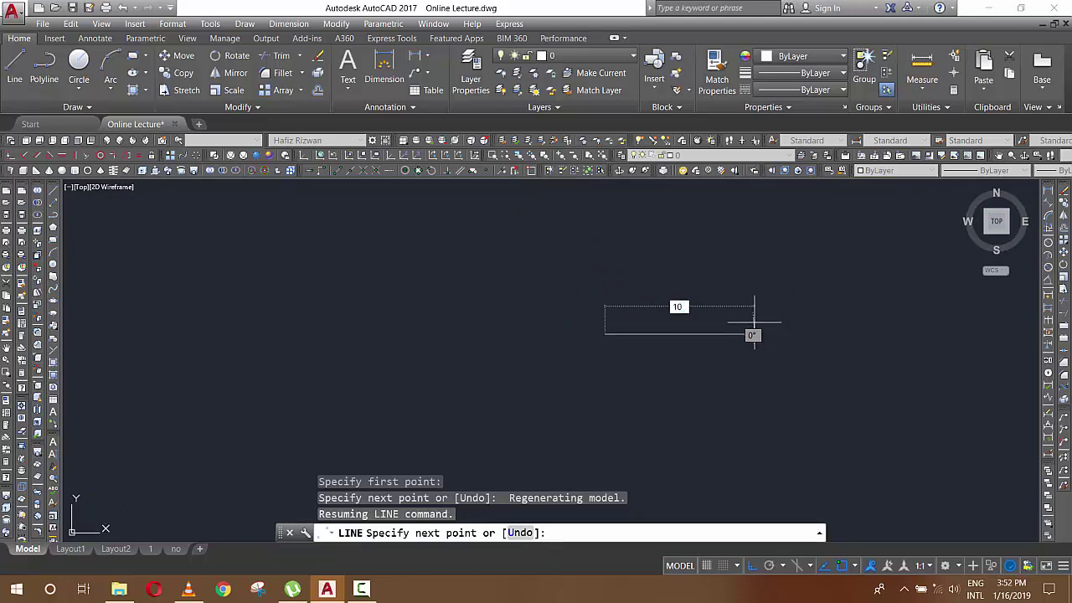
pyautogui.press('Return')
pyautogui.press('Return')
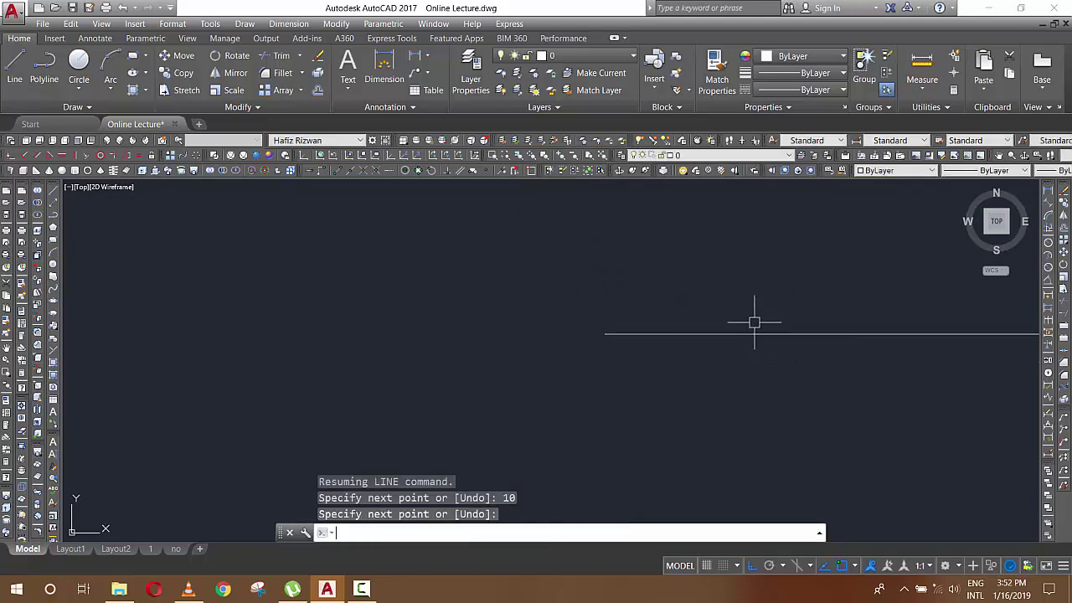
pyautogui.write('z')
pyautogui.press('Return')
pyautogui.write('a')
pyautogui.press('Return')
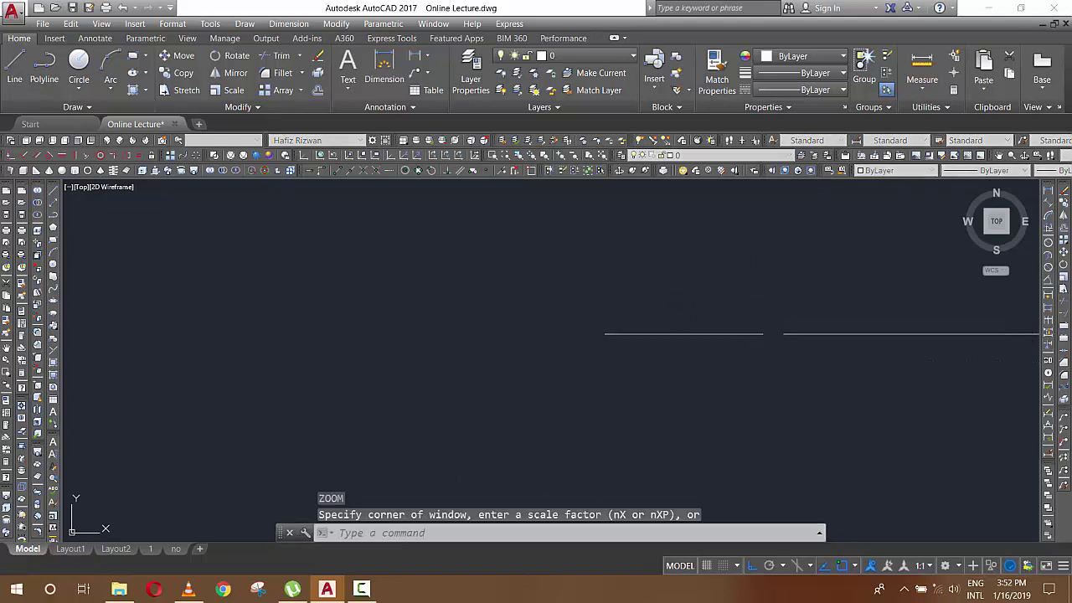
pyautogui.scroll(-8, 764, 331)
pyautogui.scroll(2, 963, 360)
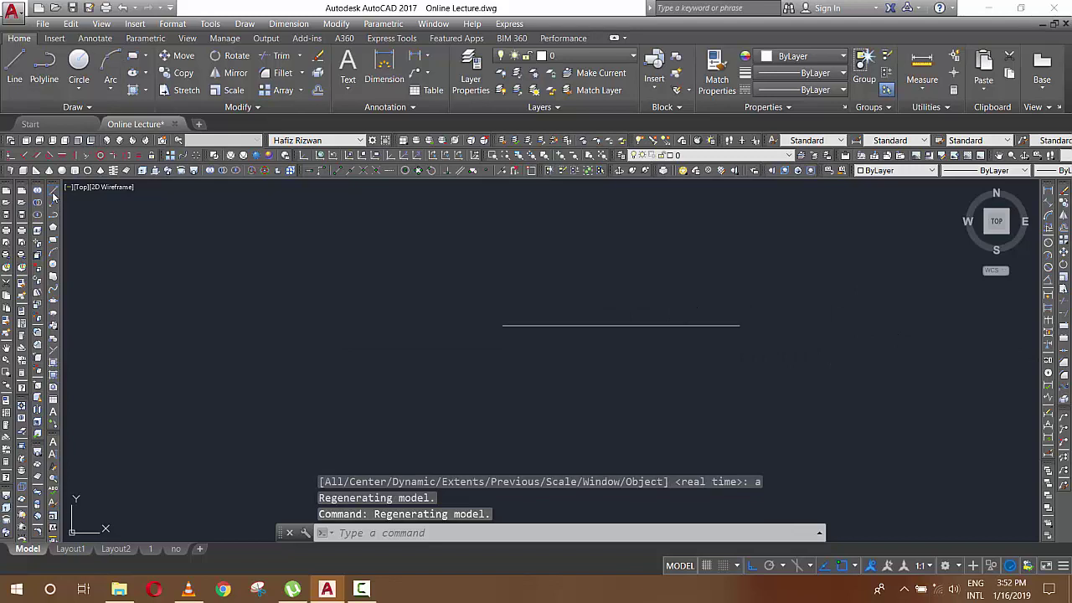
# Continue from its right end with segments 7, 3, 5, 7, closing back at the start
pyautogui.click(52, 194)
pyautogui.click(740, 326)
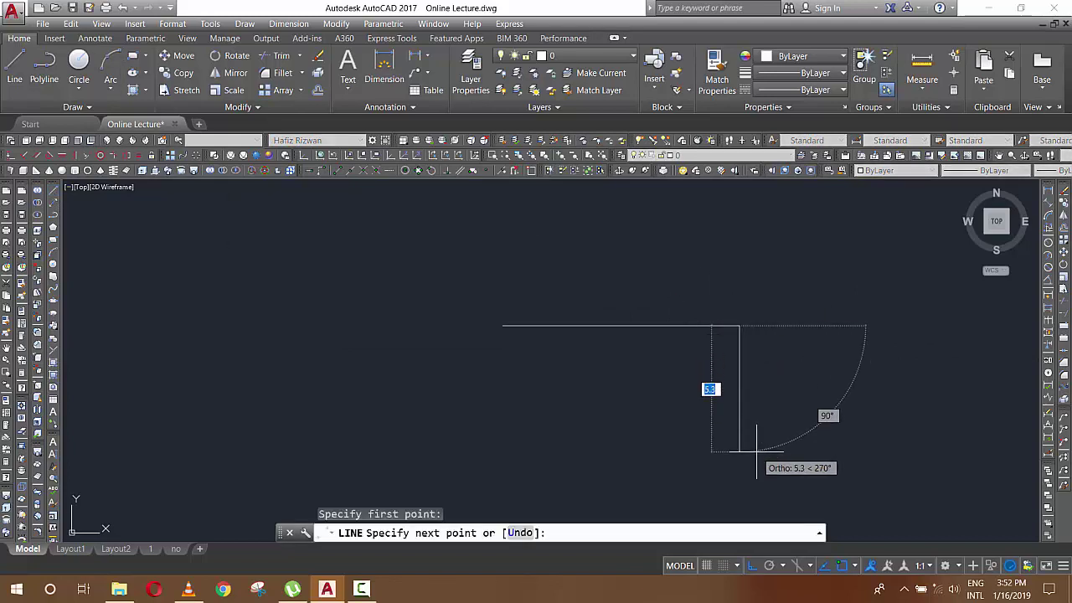
pyautogui.write('7')
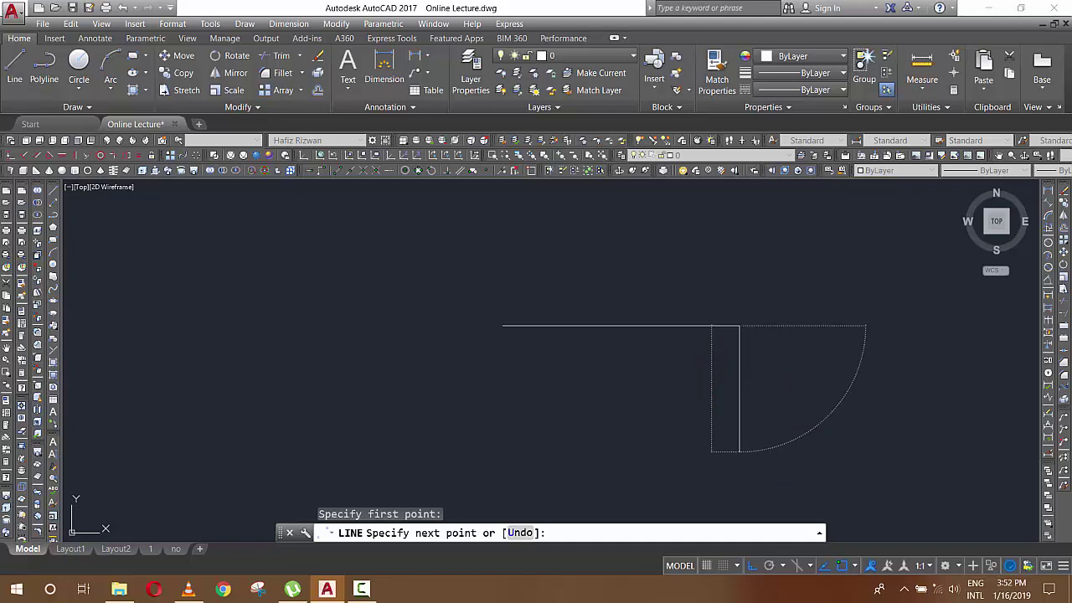
pyautogui.press('Return')
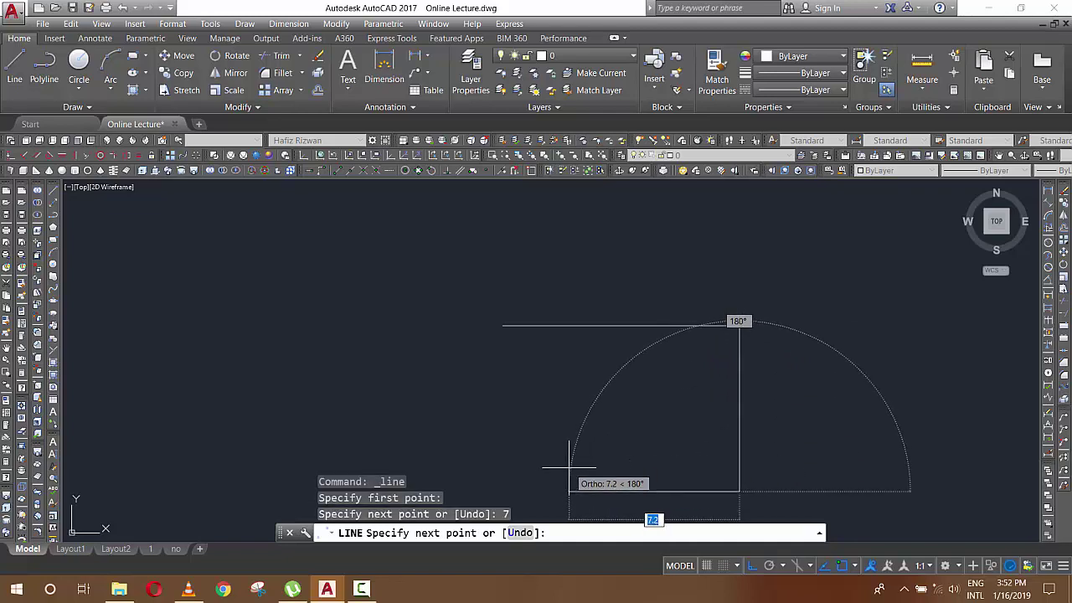
pyautogui.write('3')
pyautogui.press('Return')
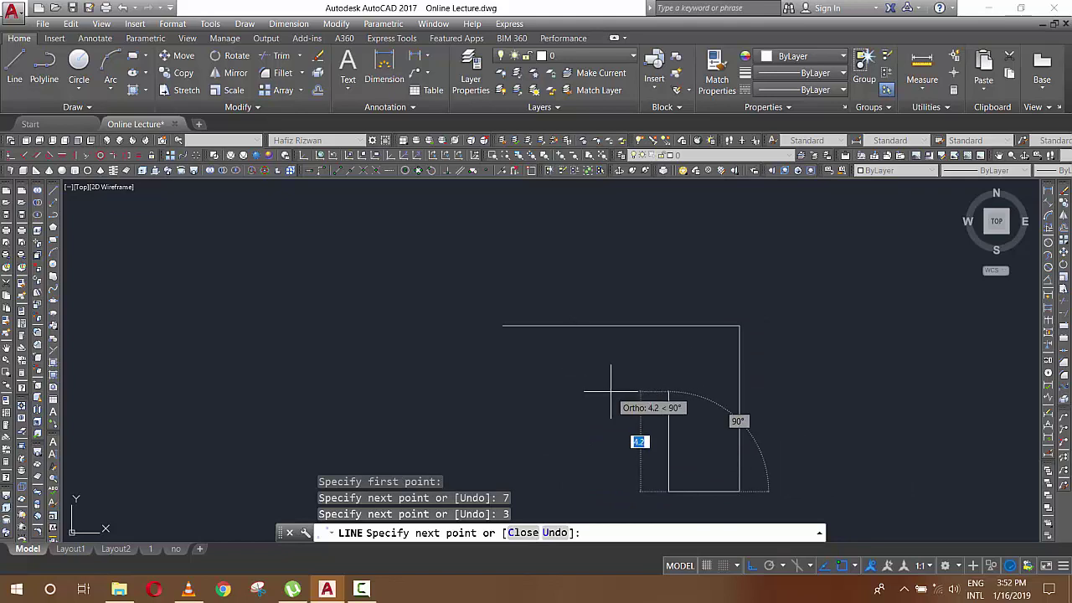
pyautogui.write('5')
pyautogui.press('Return')
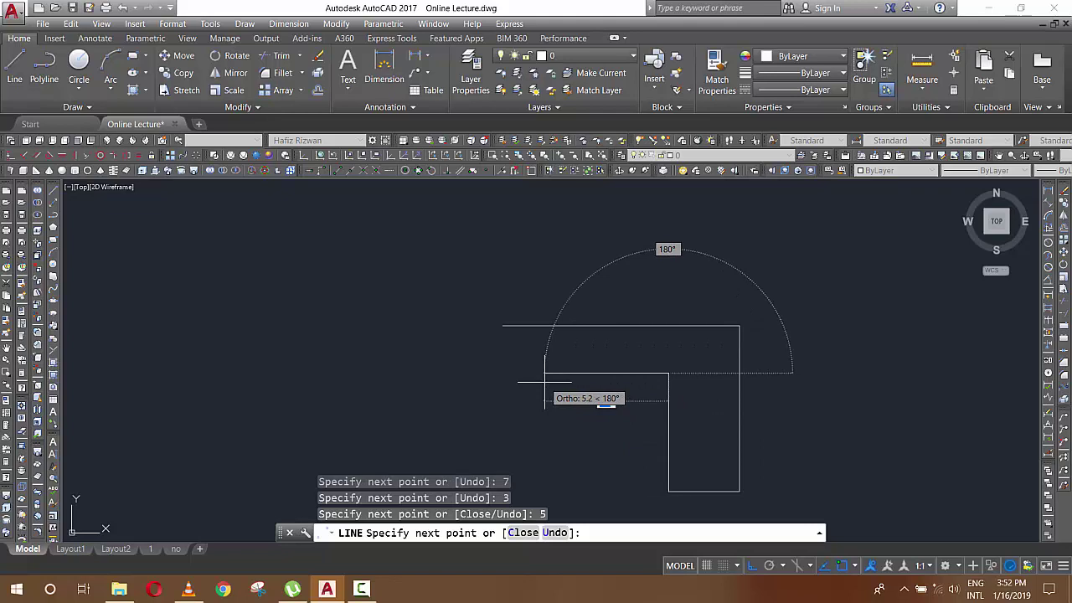
pyautogui.write('7')
pyautogui.press('Return')
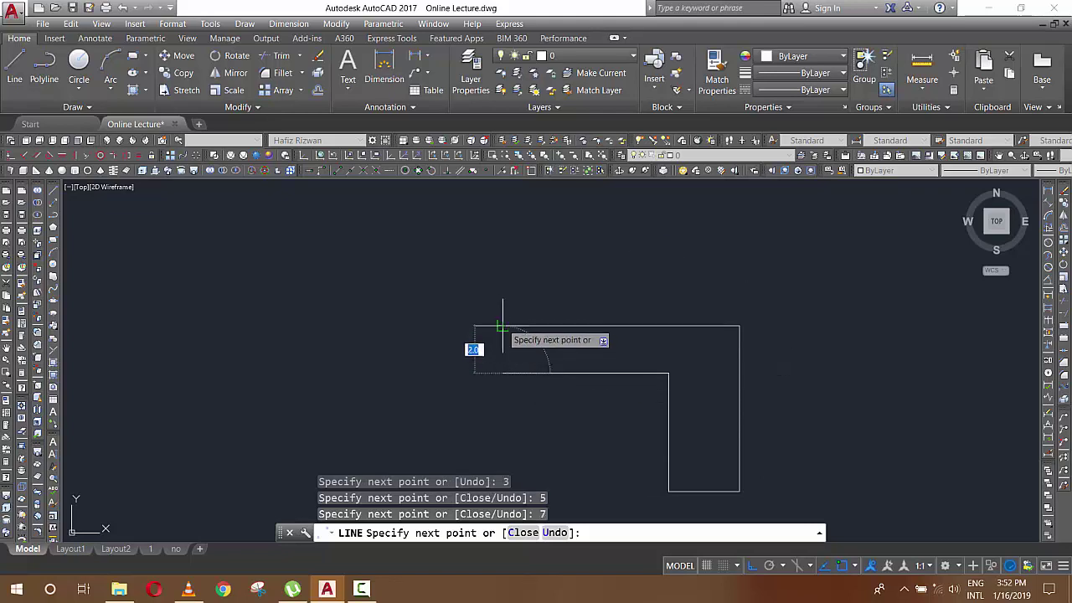
pyautogui.click(502, 326)
pyautogui.rightClick(663, 259)
pyautogui.click(704, 268)
pyautogui.scroll(2, 937, 471)
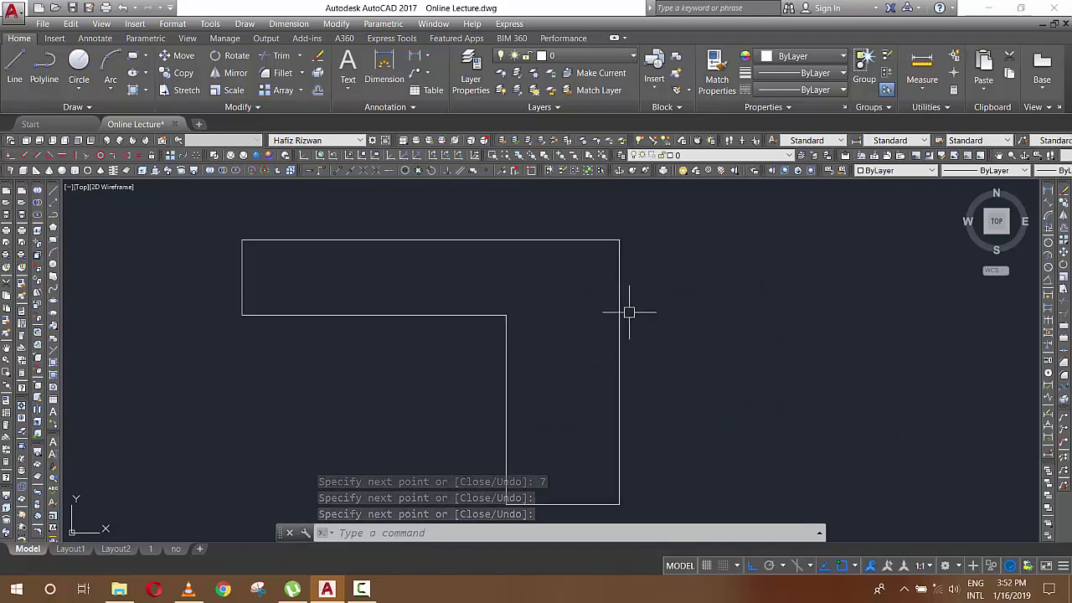
pyautogui.scroll(-2, 648, 291)
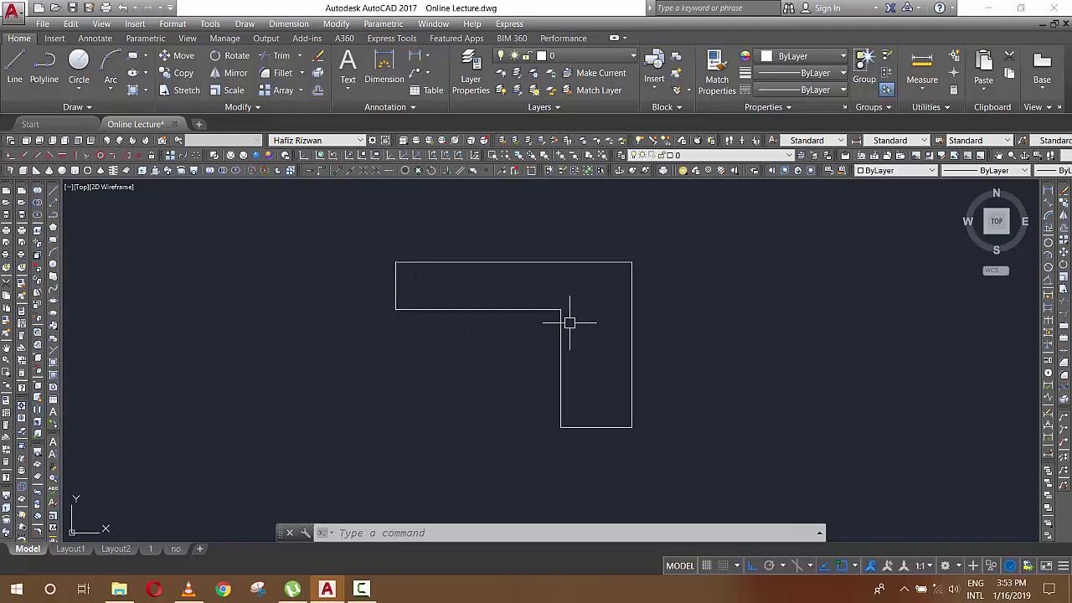
# Trace a closed polyline over the corners of the L-shaped outline
pyautogui.click(55, 213)
pyautogui.click(395, 262)
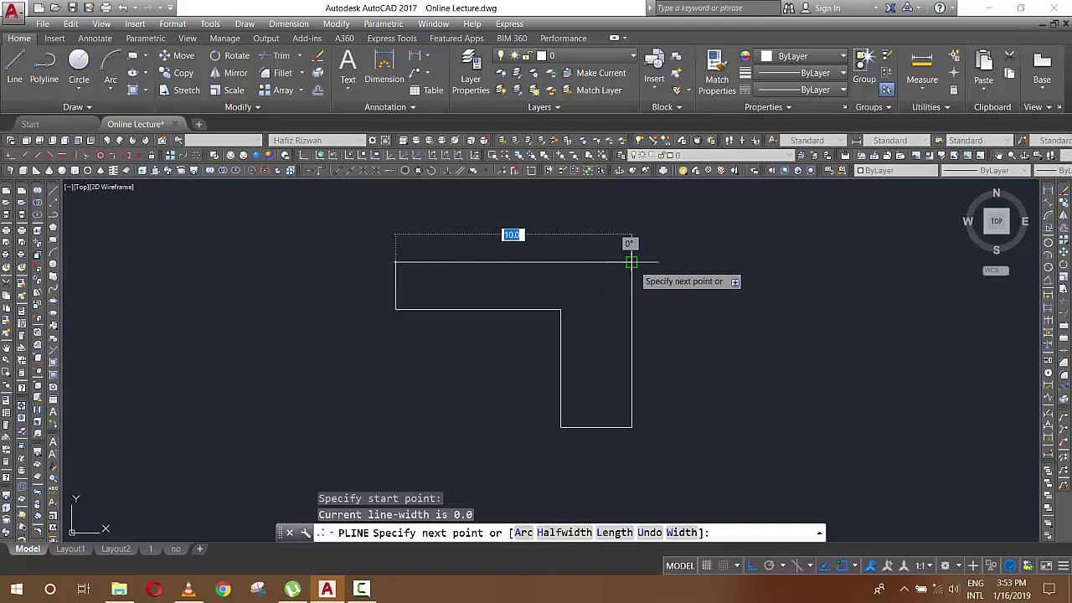
pyautogui.click(631, 262)
pyautogui.click(632, 427)
pyautogui.click(561, 427)
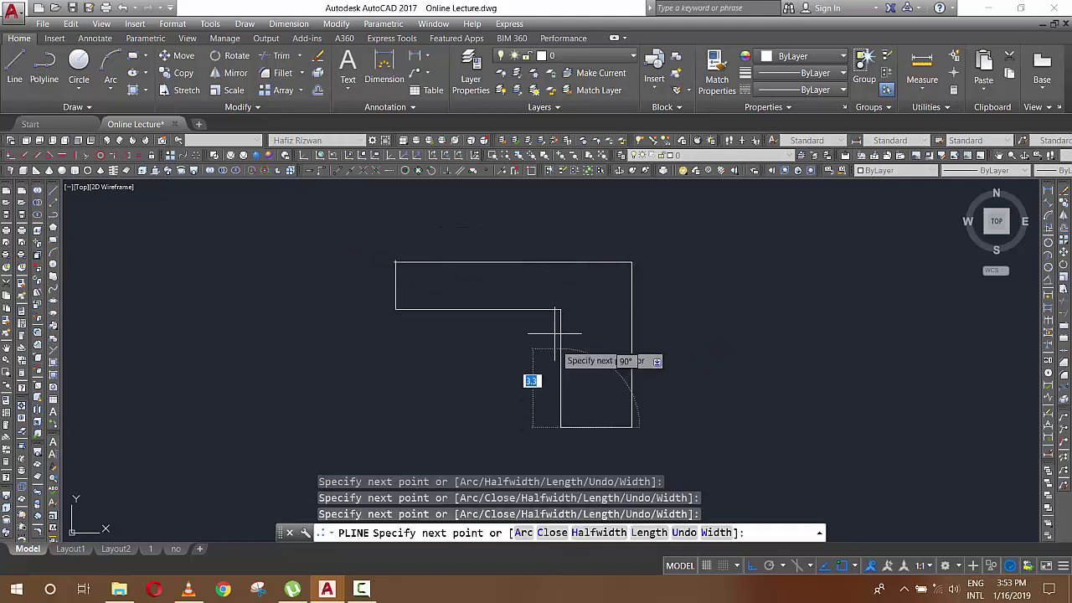
pyautogui.click(561, 309)
pyautogui.click(396, 309)
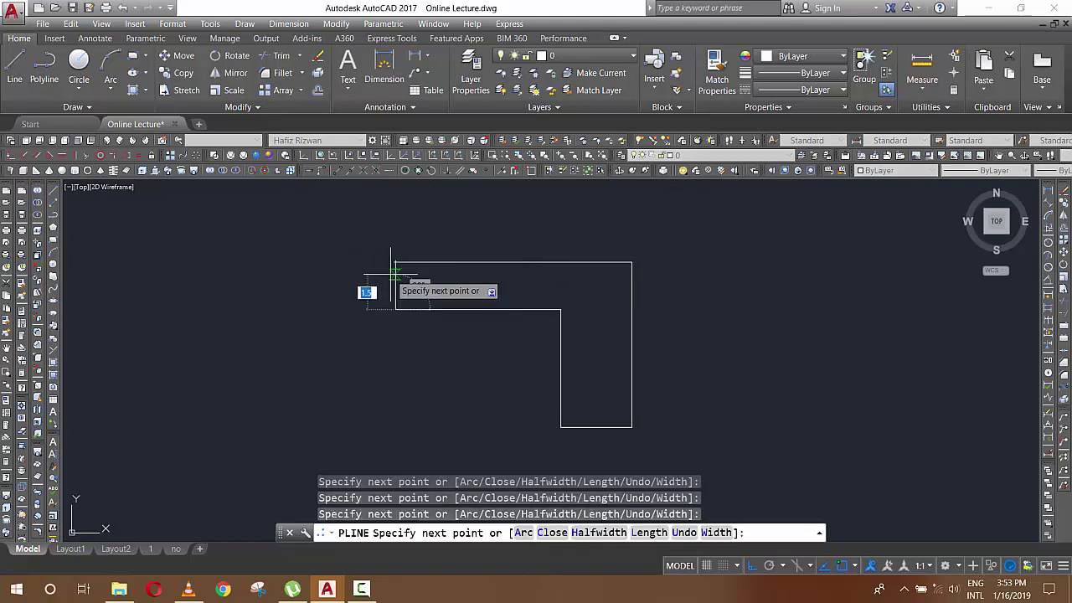
pyautogui.click(395, 262)
pyautogui.rightClick(475, 211)
pyautogui.click(499, 219)
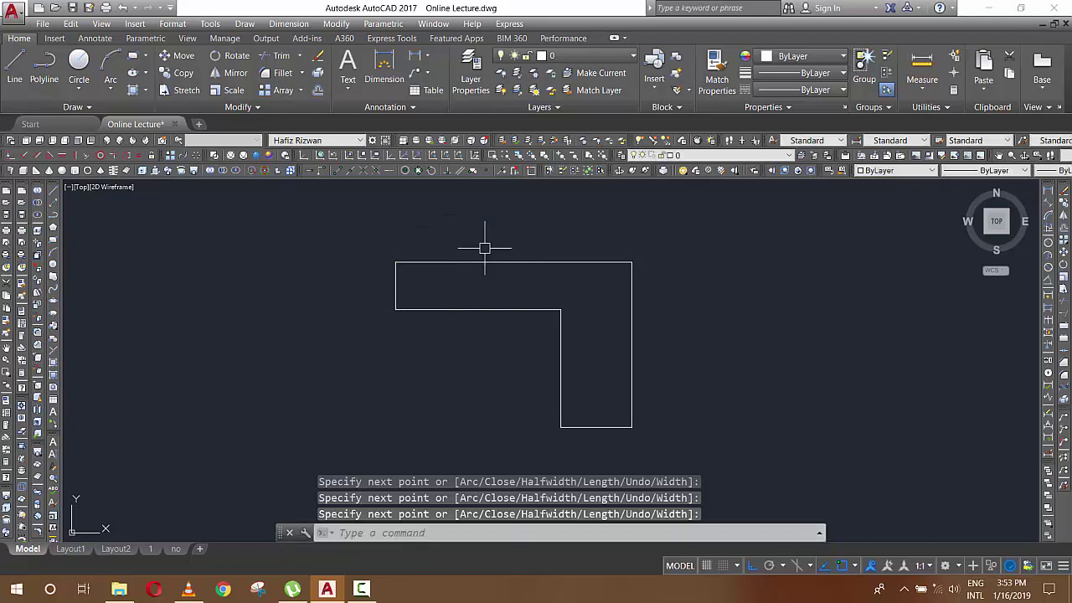
# Move the traced L-shape to the right of the original outline
pyautogui.click(484, 248)
pyautogui.click(471, 262)
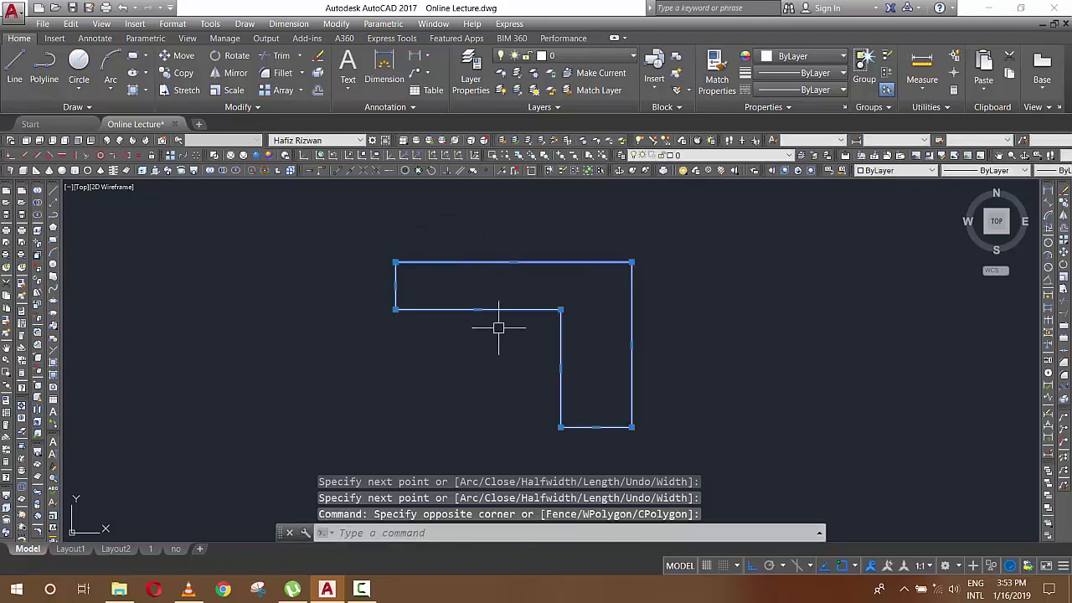
pyautogui.write('m')
pyautogui.press('Return')
pyautogui.click(379, 350)
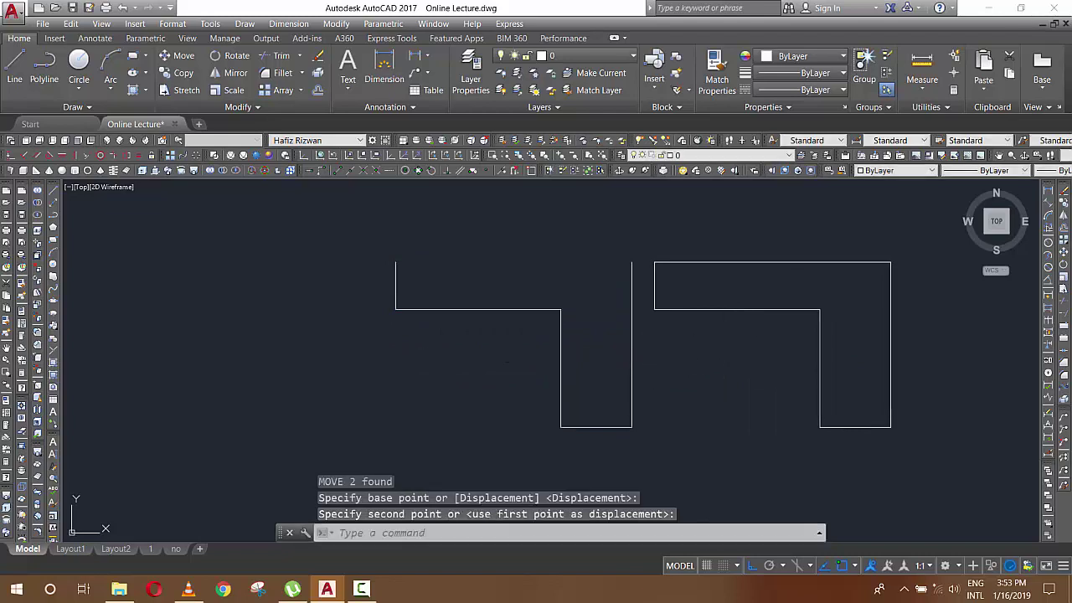
pyautogui.click(728, 333)
pyautogui.hotkey('ctrl', 'z')
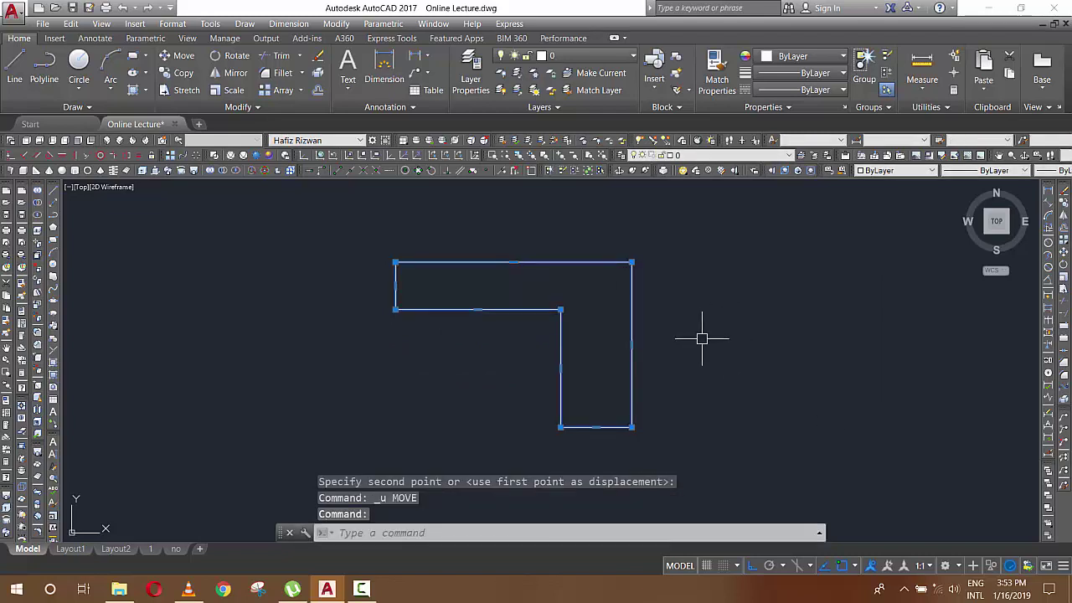
pyautogui.write('m')
pyautogui.press('Return')
pyautogui.click(551, 318)
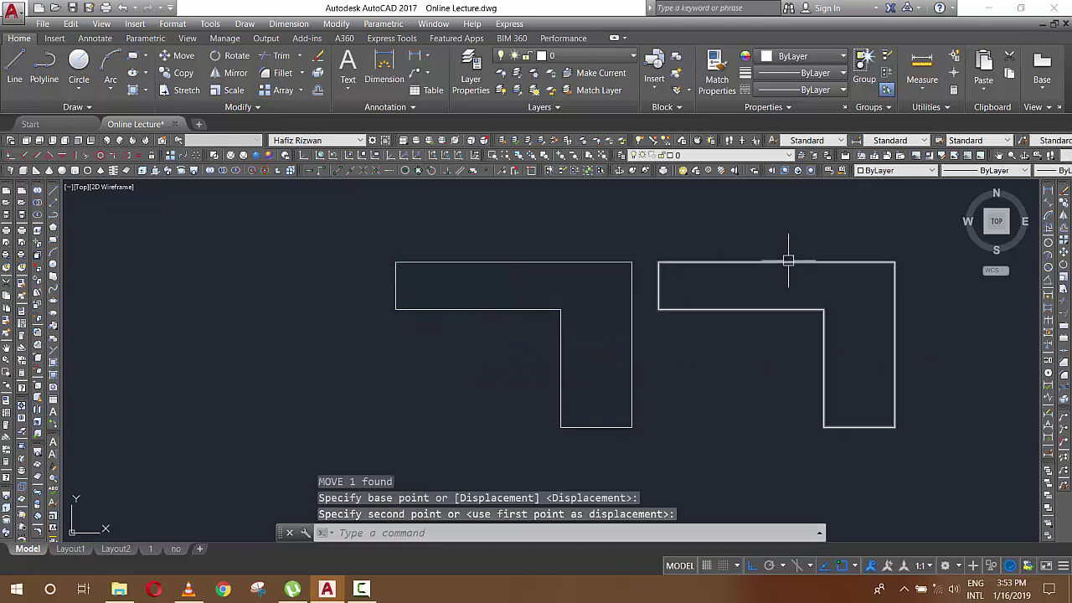
pyautogui.click(838, 261)
# Window-select the right-hand duplicate L-shape and erase it
pyautogui.press('Escape')
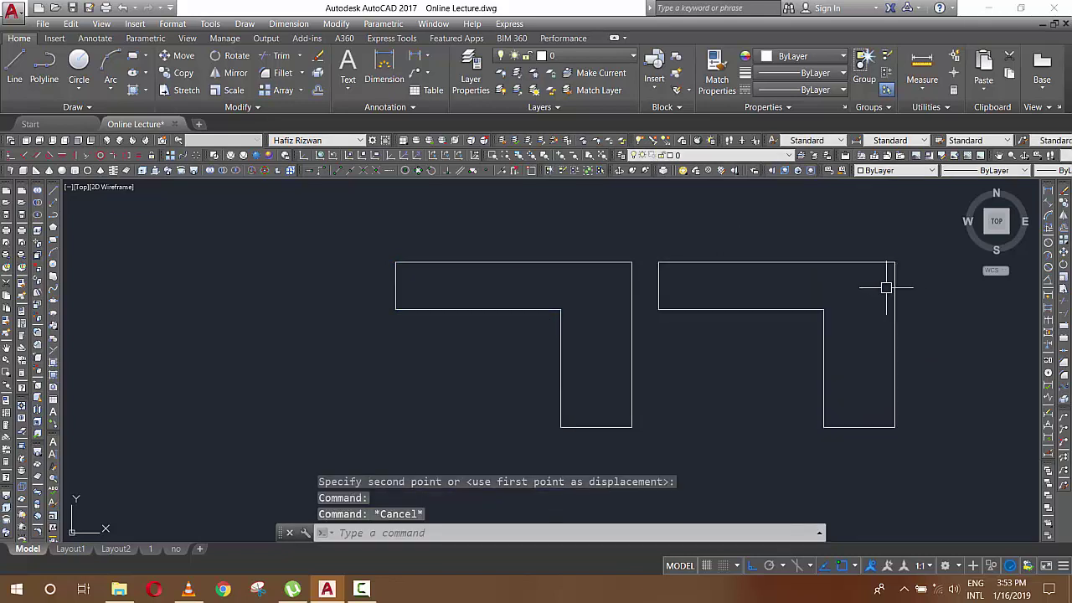
pyautogui.click(838, 263)
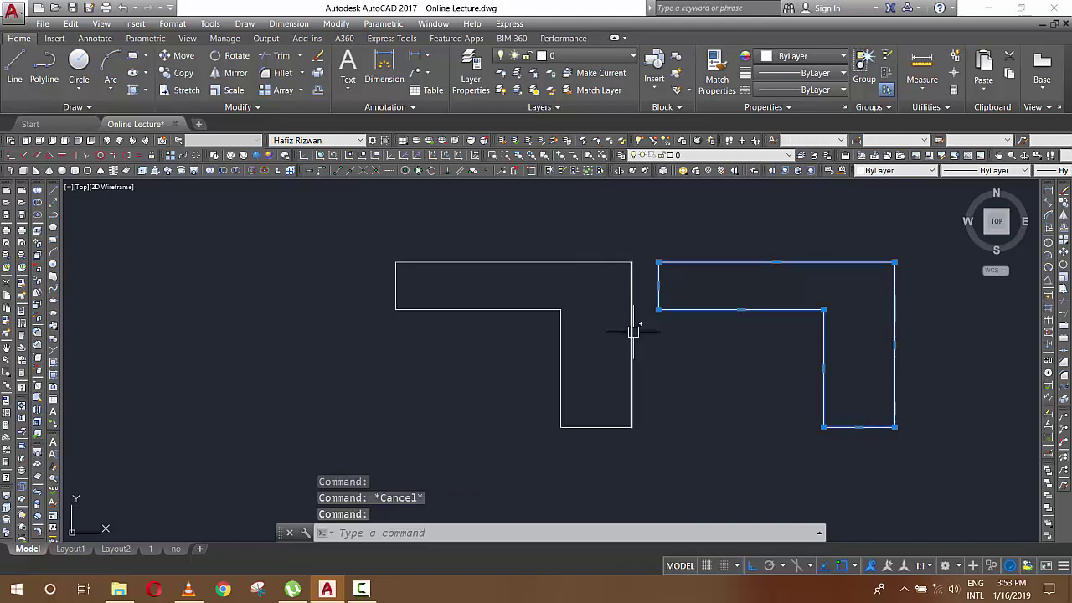
pyautogui.press('Escape')
pyautogui.click(594, 261)
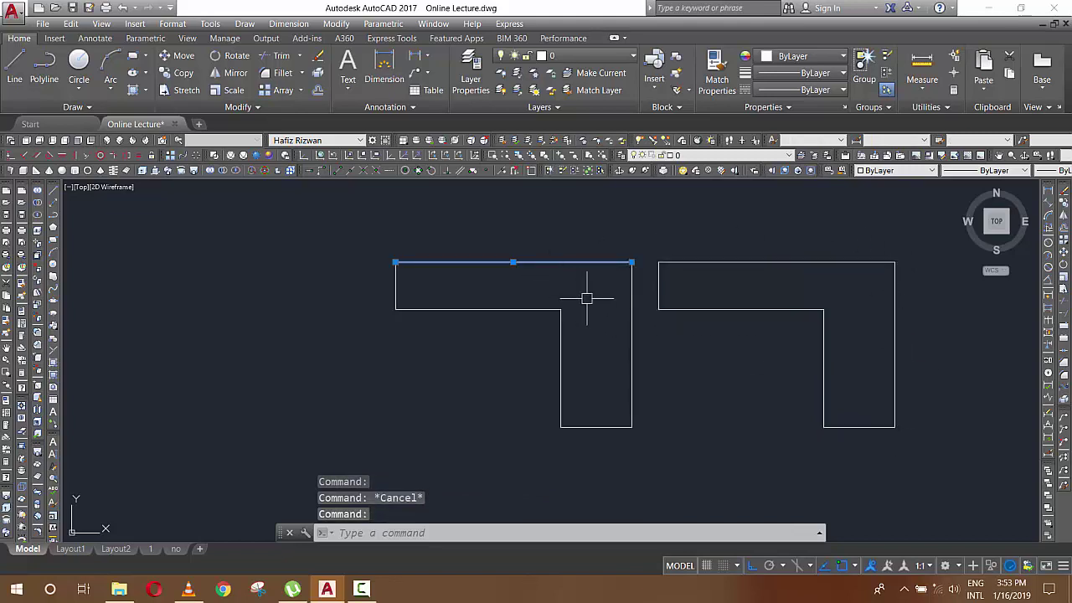
pyautogui.press('Escape')
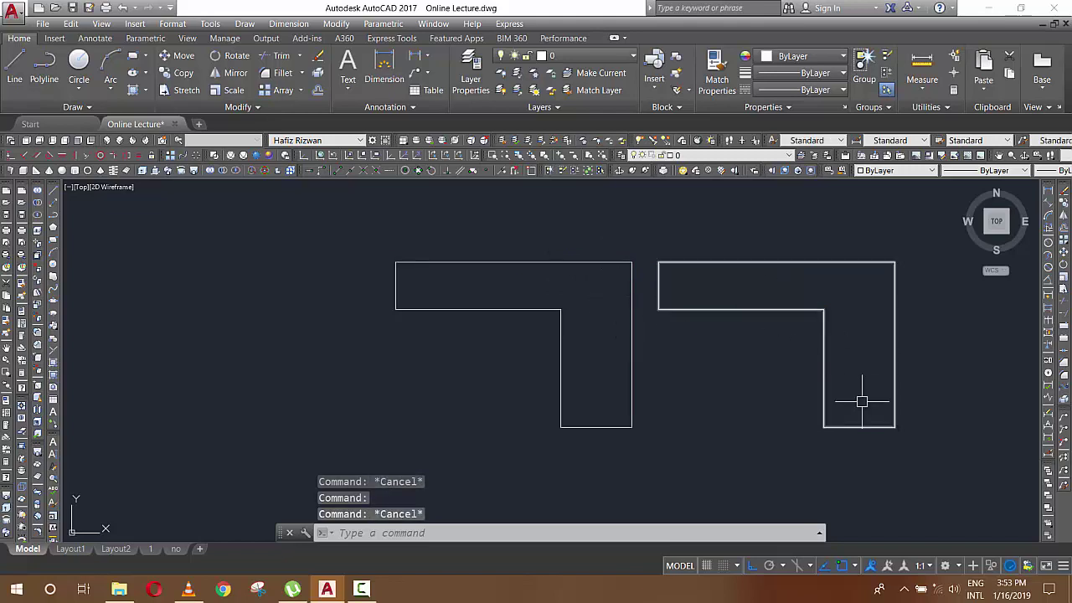
pyautogui.click(917, 420)
pyautogui.click(795, 292)
pyautogui.press('Return')
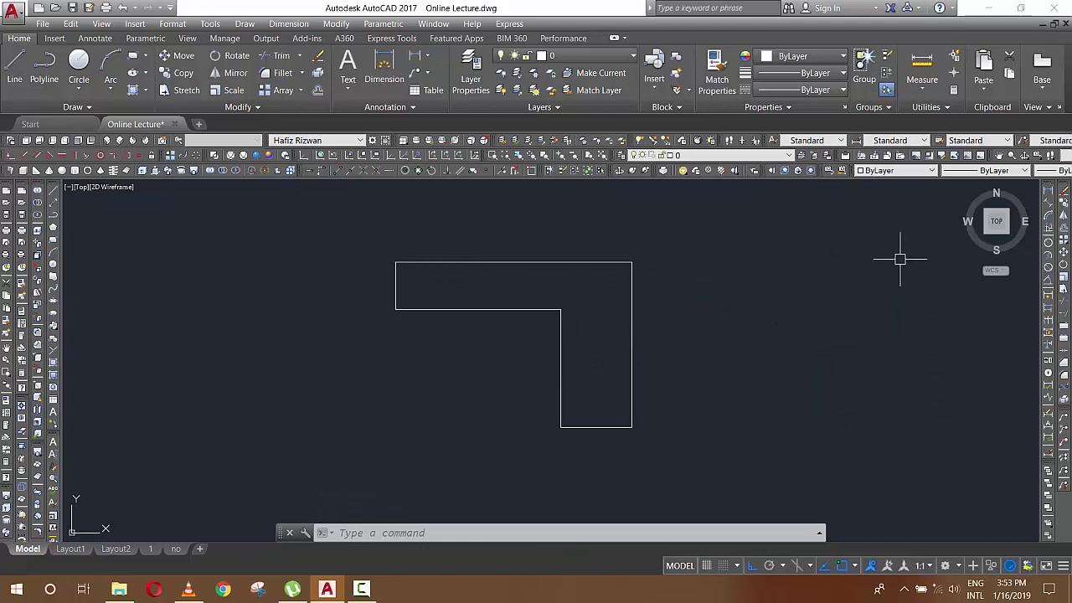
pyautogui.moveTo(1063, 351)
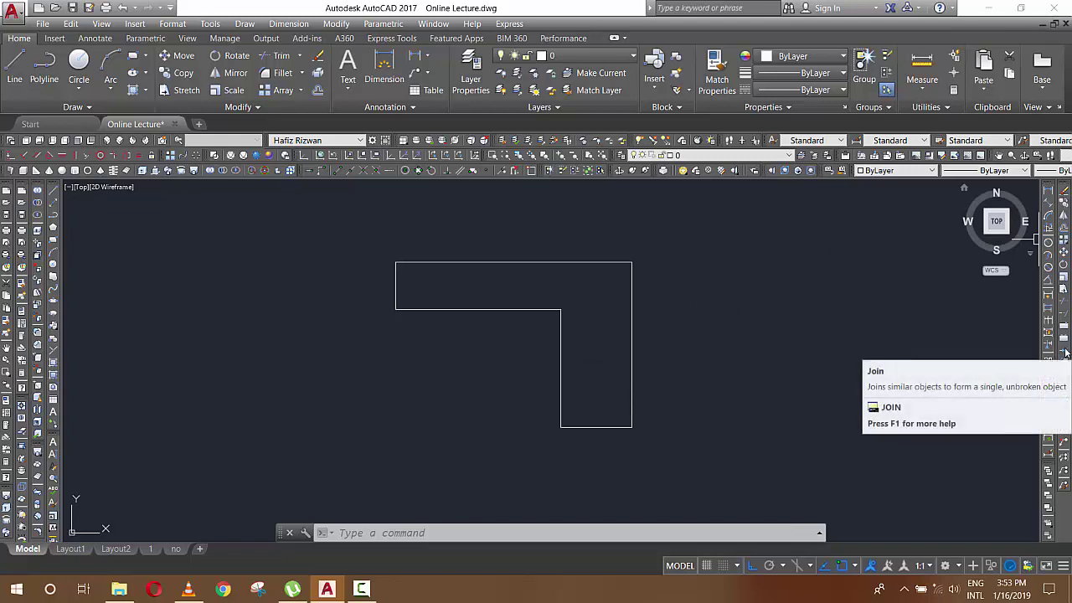
# Join all six outline lines into one polyline and check it by selecting it
pyautogui.click(1066, 352)
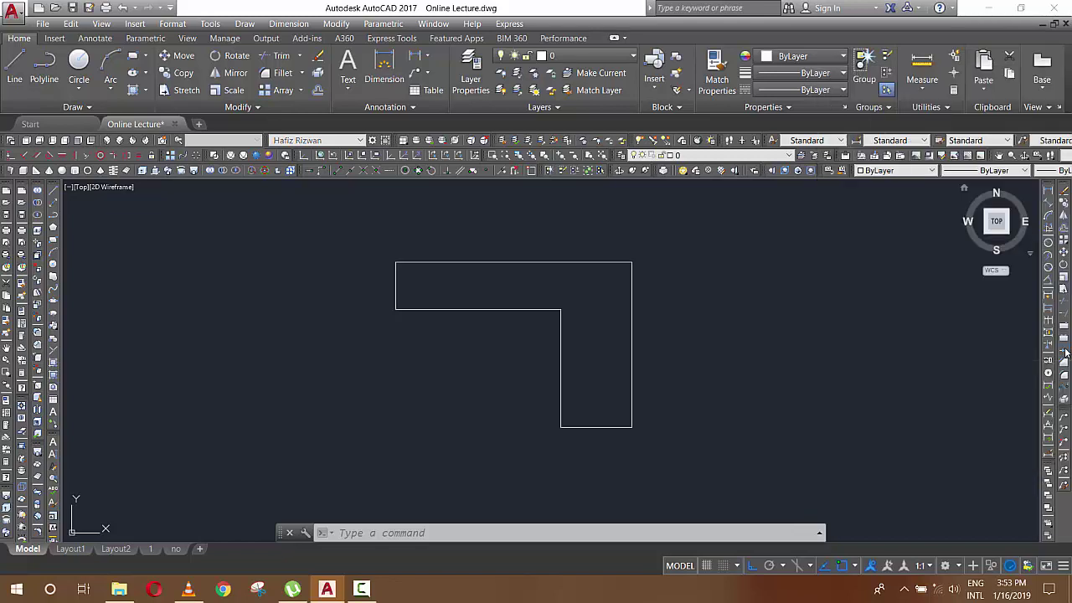
pyautogui.click(797, 474)
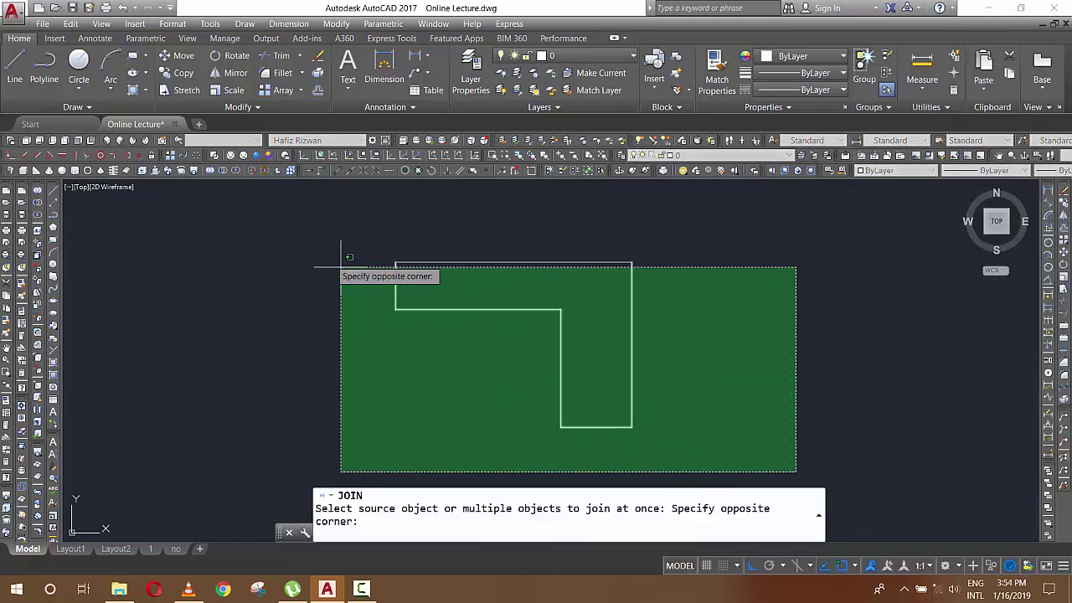
pyautogui.click(293, 226)
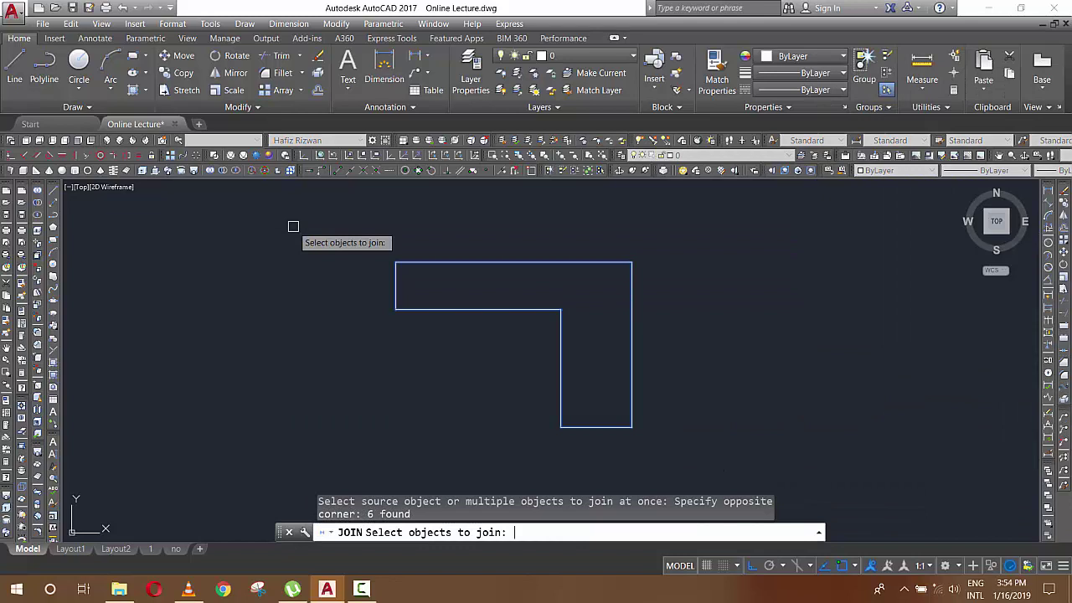
pyautogui.press('Return')
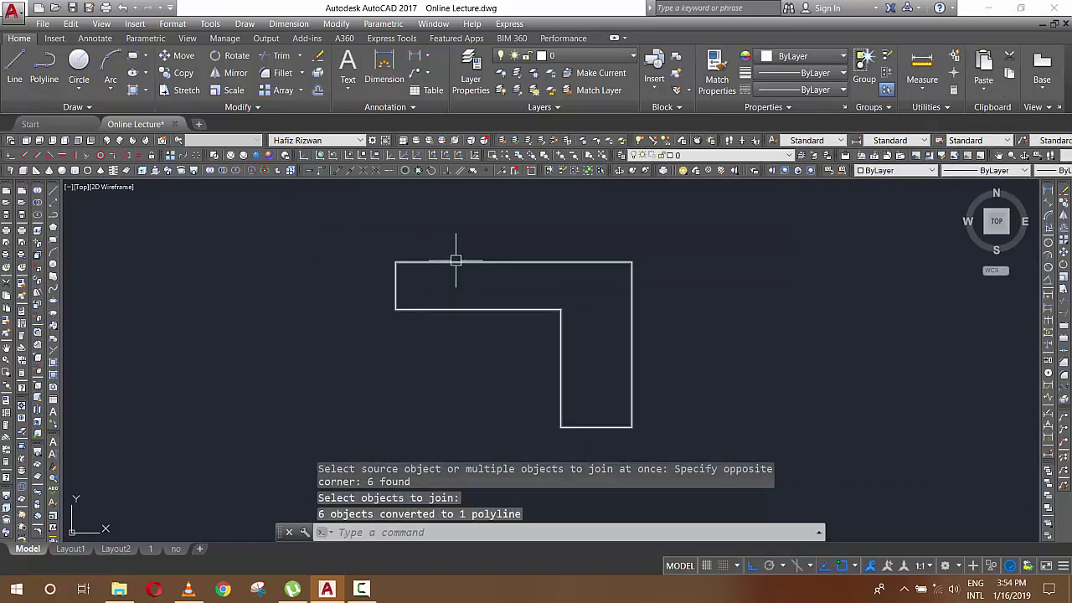
pyautogui.click(455, 261)
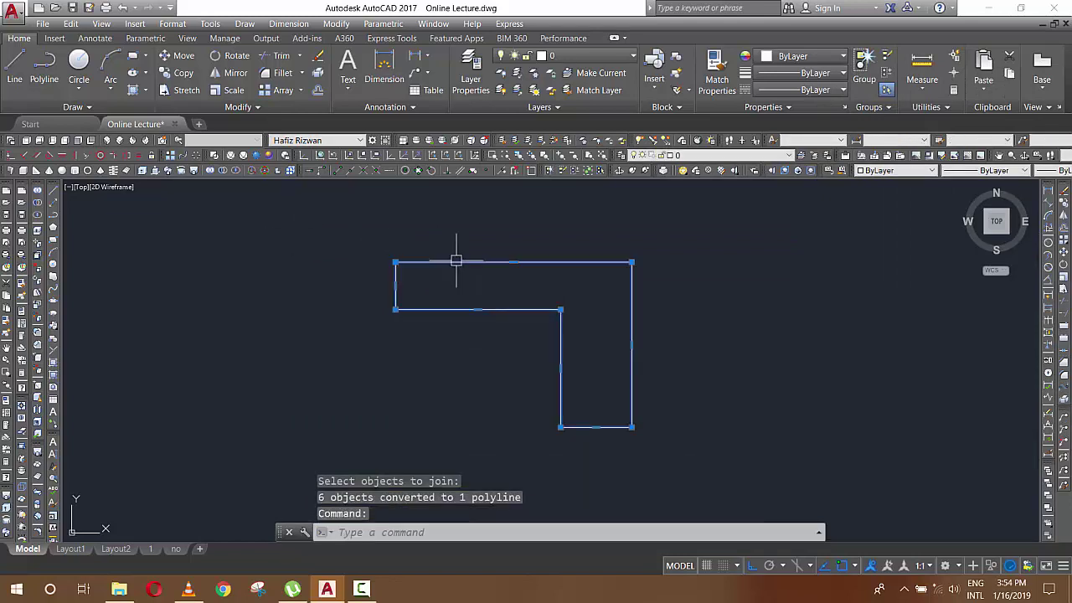
pyautogui.press('Escape')
pyautogui.click(510, 263)
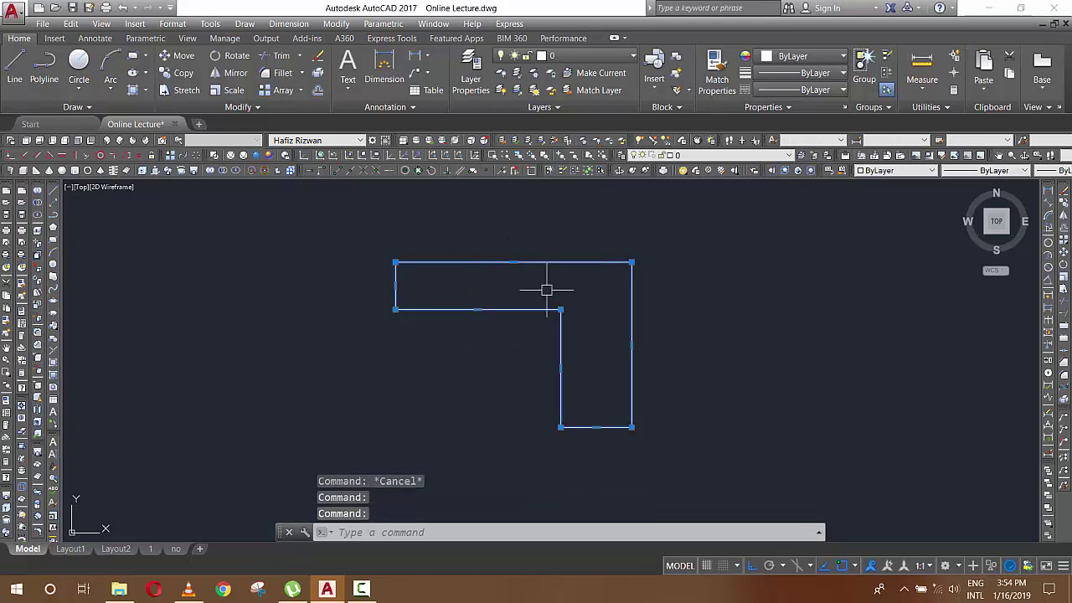
pyautogui.press('Escape')
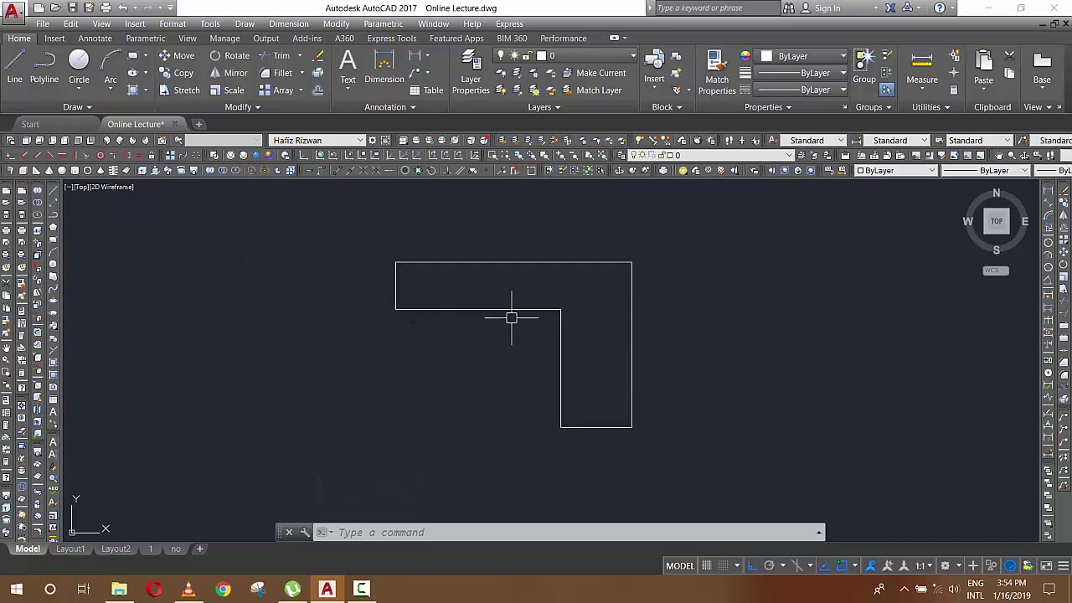
pyautogui.moveTo(995, 221)
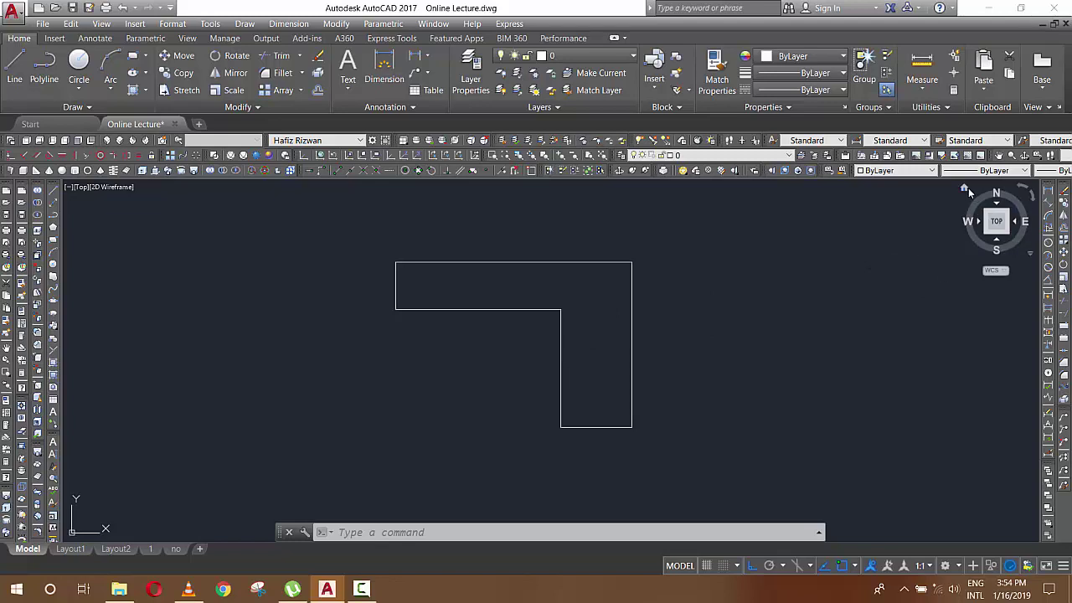
# Switch the L-shaped outline to an isometric view via a ViewCube corner
pyautogui.click(967, 192)
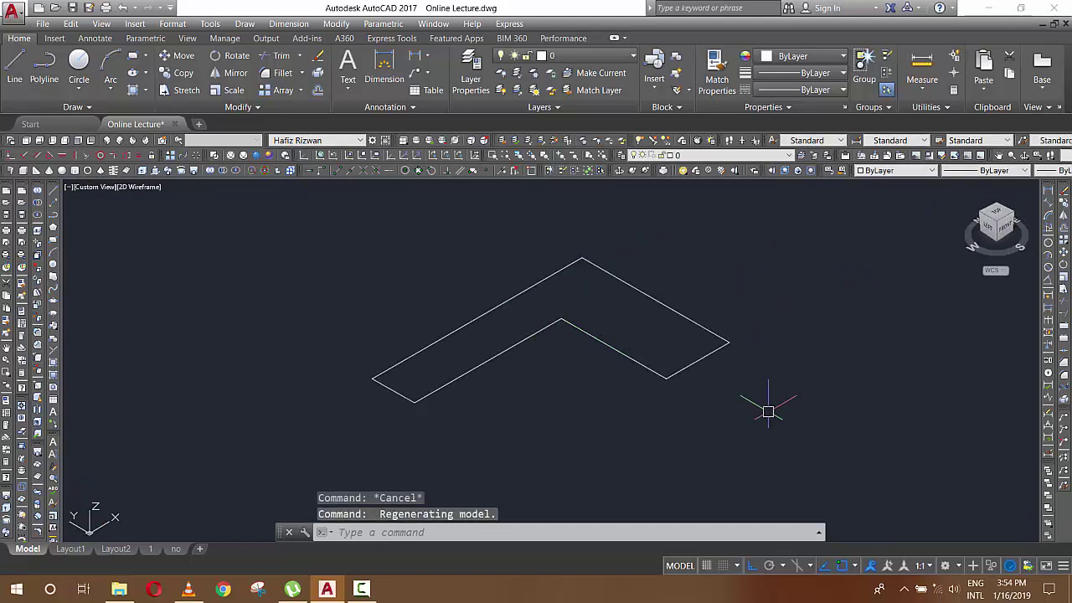
pyautogui.scroll(-2, 591, 320)
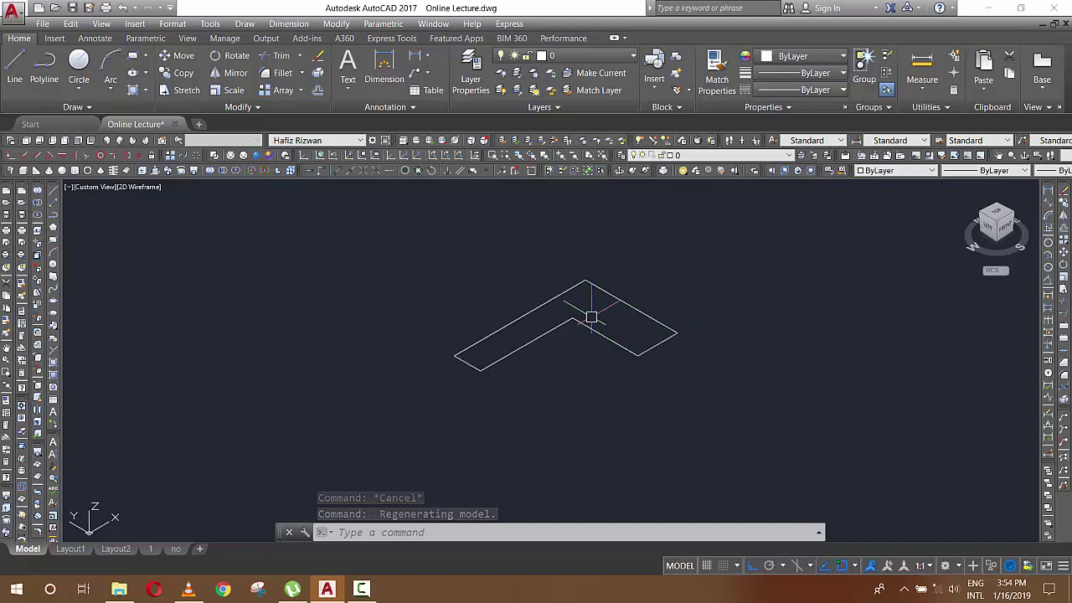
pyautogui.scroll(2, 614, 250)
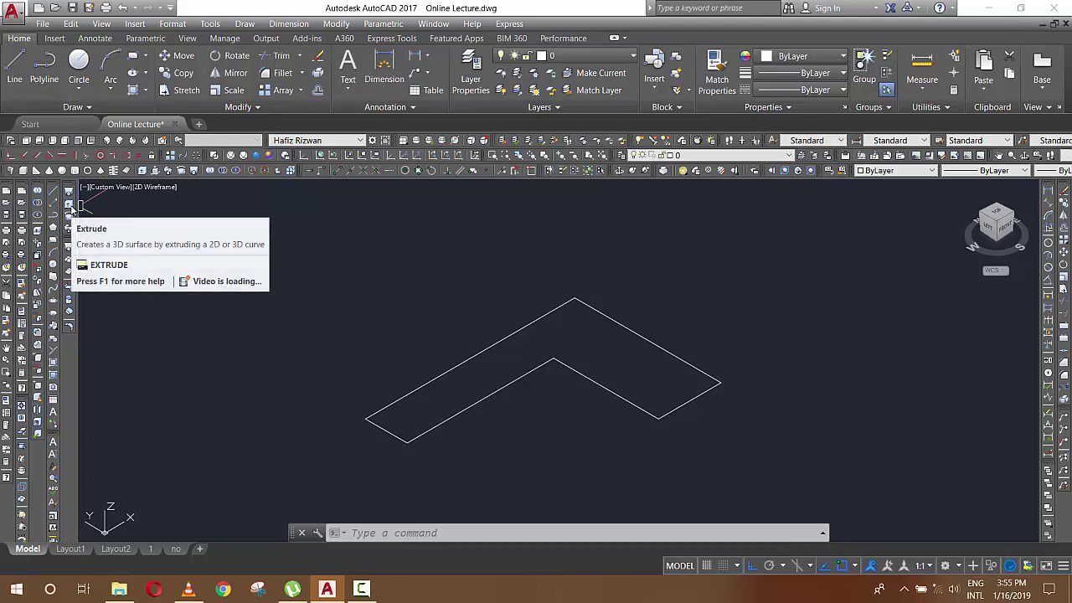
# Extrude the L-shaped polyline 5 units upward
pyautogui.click(71, 205)
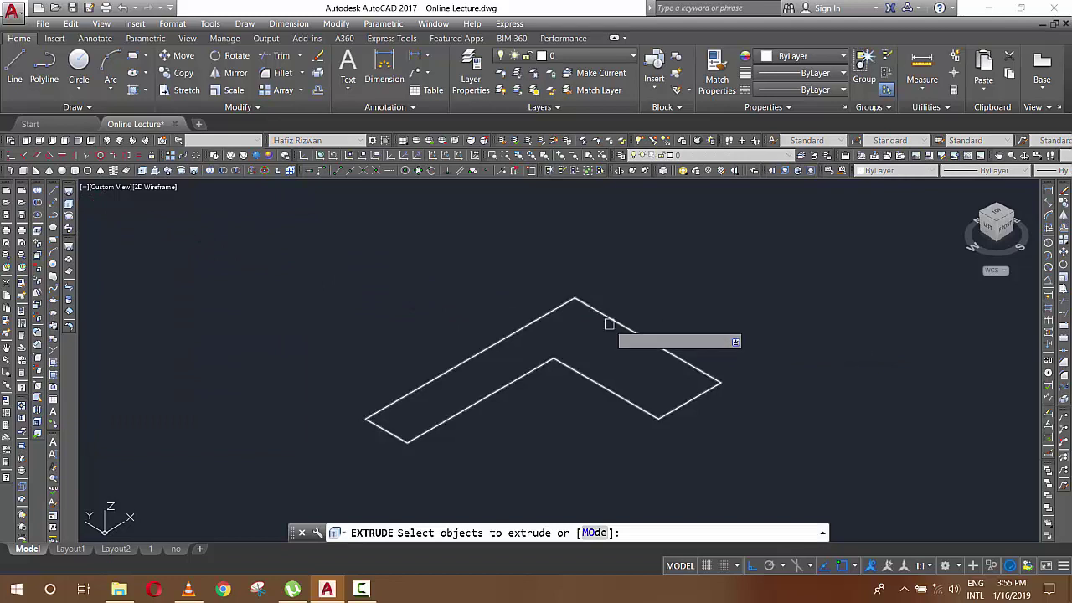
pyautogui.click(636, 332)
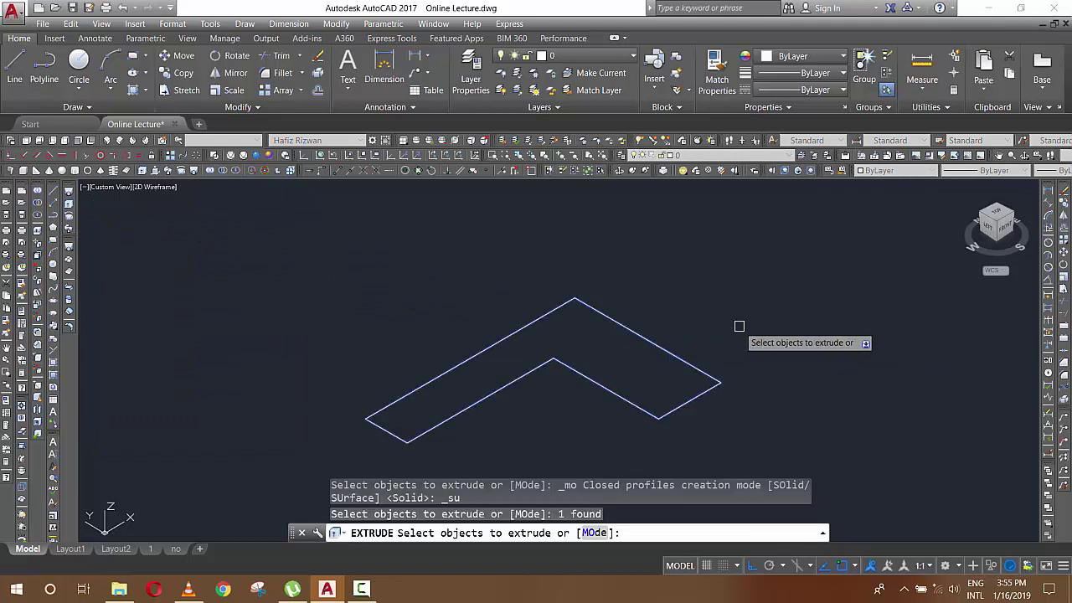
pyautogui.press('Return')
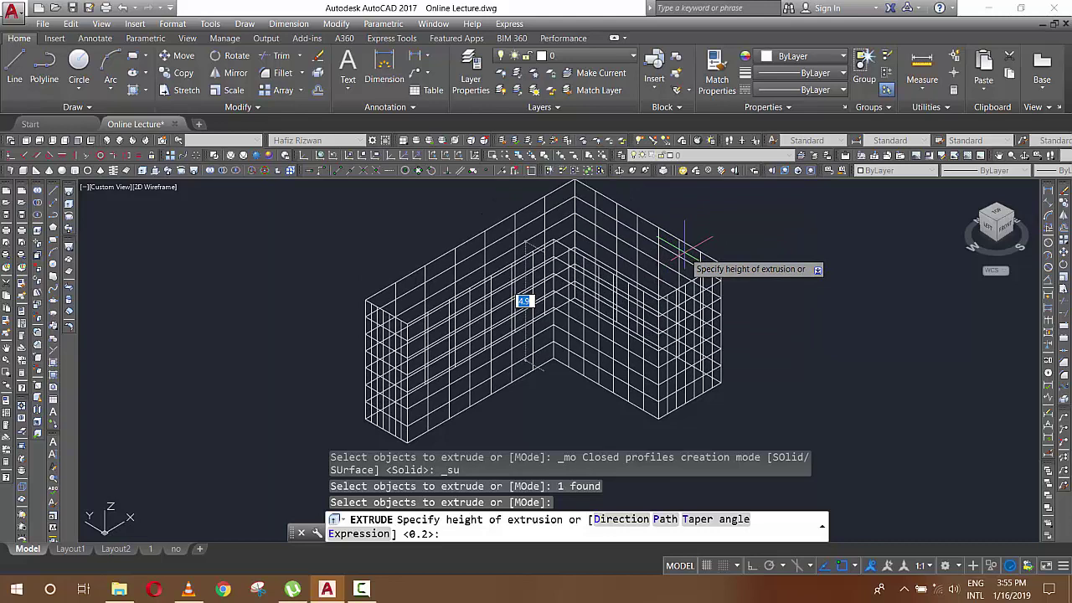
pyautogui.press('Return')
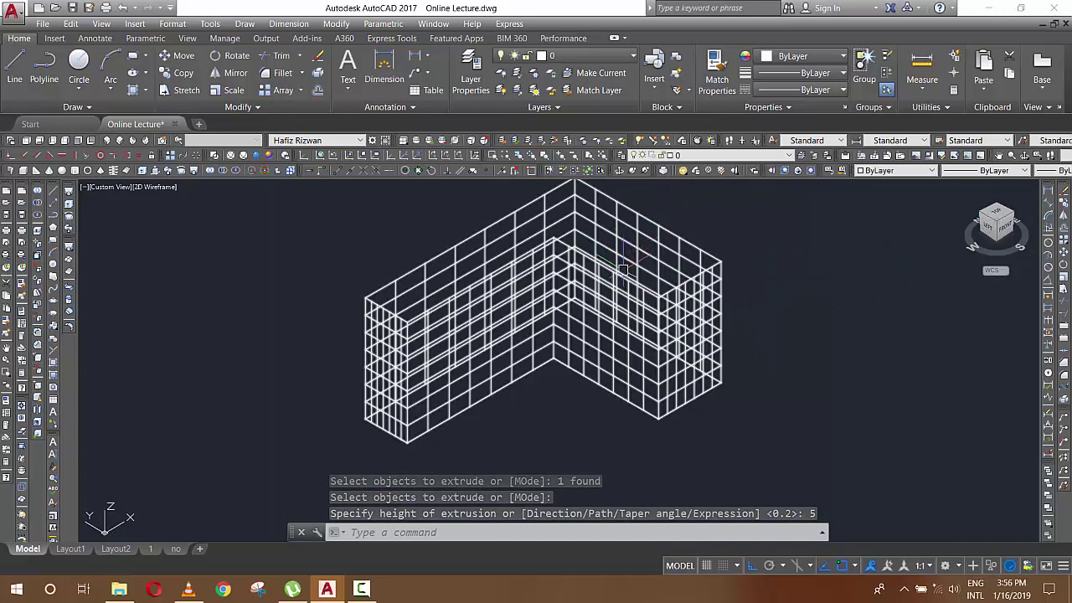
# Set the Shaded visual style and tilt the walls slightly with Constrained Orbit
pyautogui.click(161, 188)
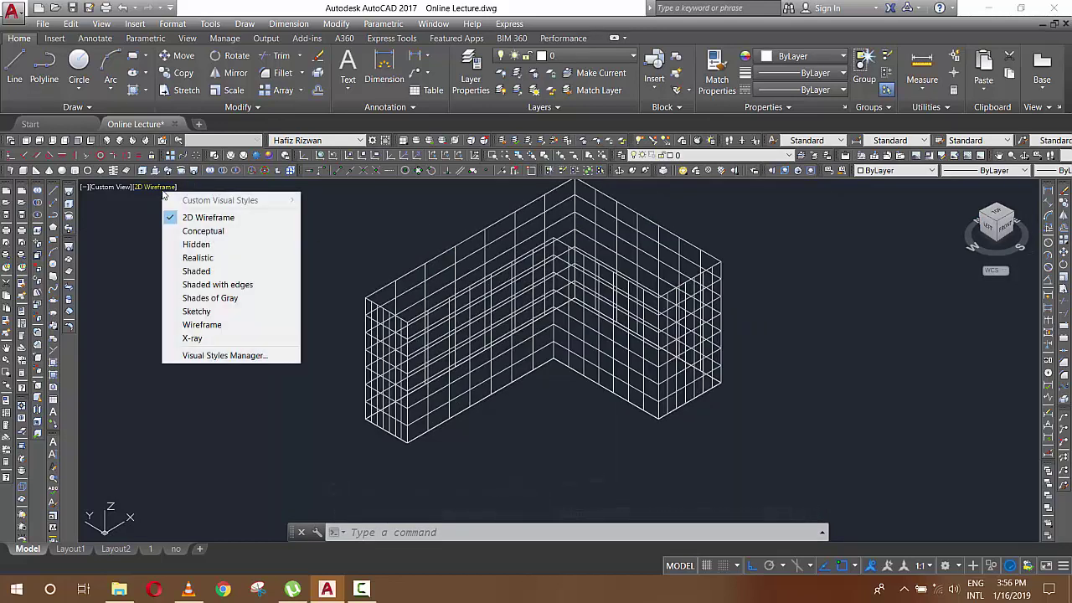
pyautogui.click(212, 273)
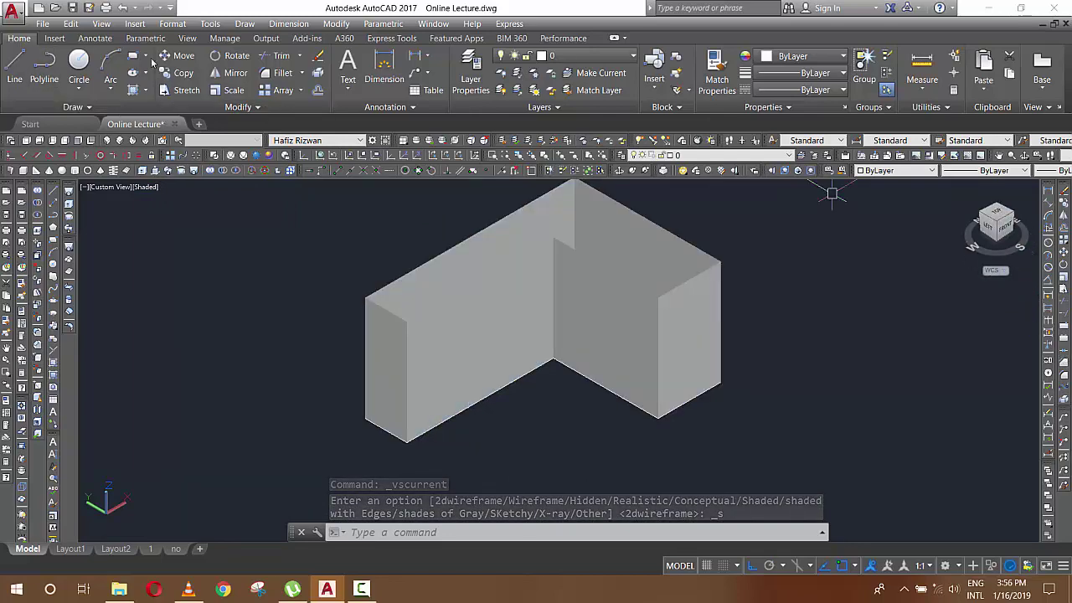
pyautogui.click(101, 23)
pyautogui.moveTo(116, 133)
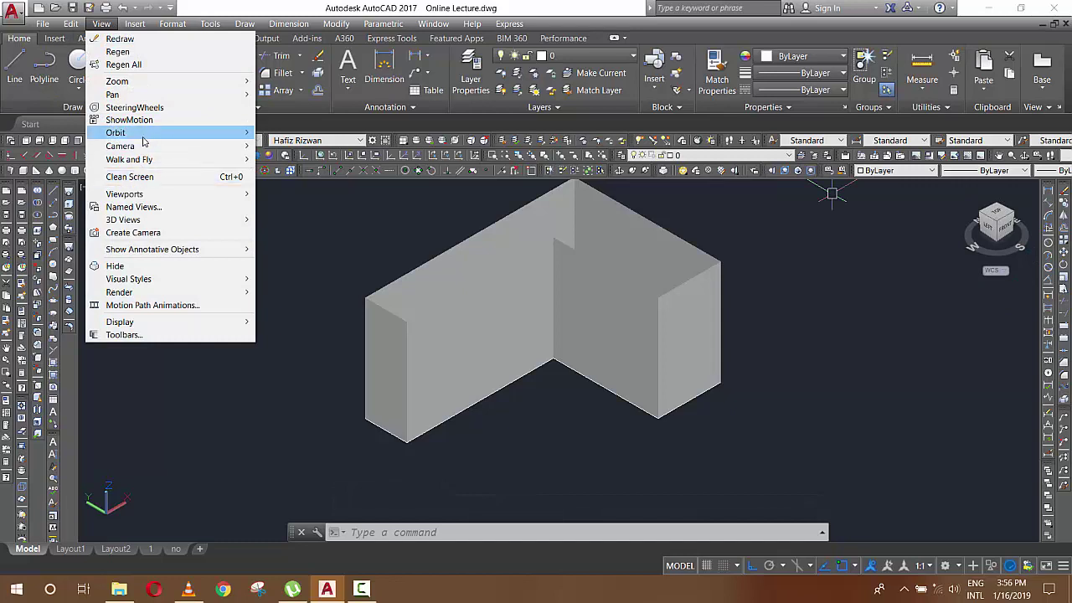
pyautogui.click(289, 132)
pyautogui.moveTo(564, 277)
pyautogui.mouseDown()
pyautogui.moveTo(584, 388)
pyautogui.moveTo(538, 335)
pyautogui.moveTo(566, 257)
pyautogui.moveTo(667, 242)
pyautogui.moveTo(724, 248)
pyautogui.moveTo(787, 337)
pyautogui.moveTo(718, 407)
pyautogui.moveTo(569, 377)
pyautogui.moveTo(468, 301)
pyautogui.moveTo(581, 265)
pyautogui.moveTo(497, 254)
pyautogui.moveTo(650, 340)
pyautogui.moveTo(586, 352)
pyautogui.moveTo(524, 327)
pyautogui.moveTo(544, 334)
pyautogui.moveTo(557, 320)
pyautogui.mouseUp()
pyautogui.press('Escape')
pyautogui.press('Escape')
pyautogui.press('Escape')
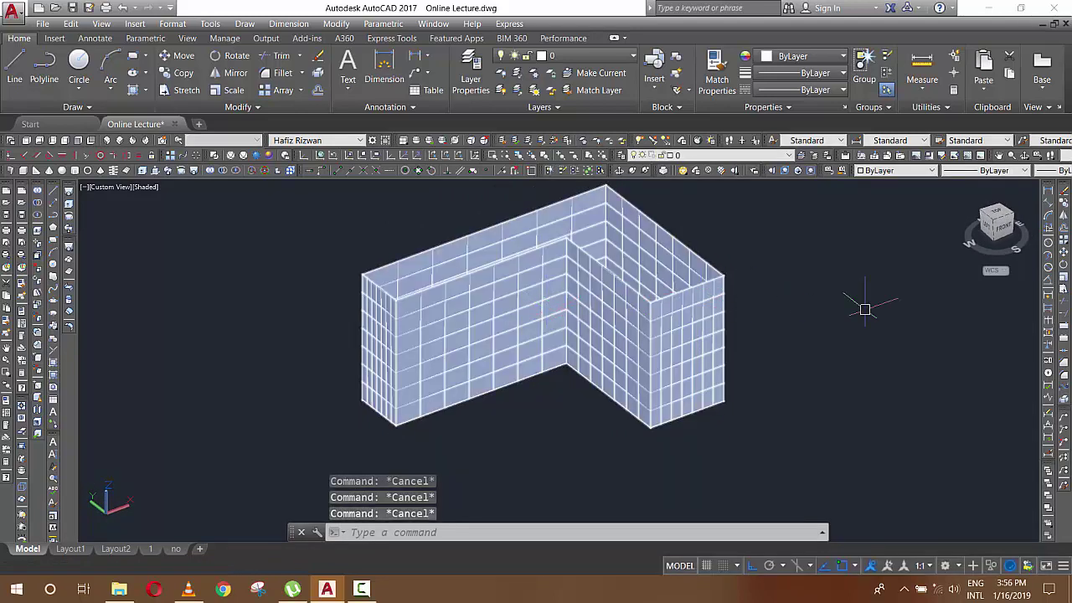
# Undo the extrusion, return to Top view, and undo a trial move of the outline
pyautogui.hotkey('ctrl', 'z')
pyautogui.hotkey('ctrl', 'z')
pyautogui.hotkey('ctrl', 'z')
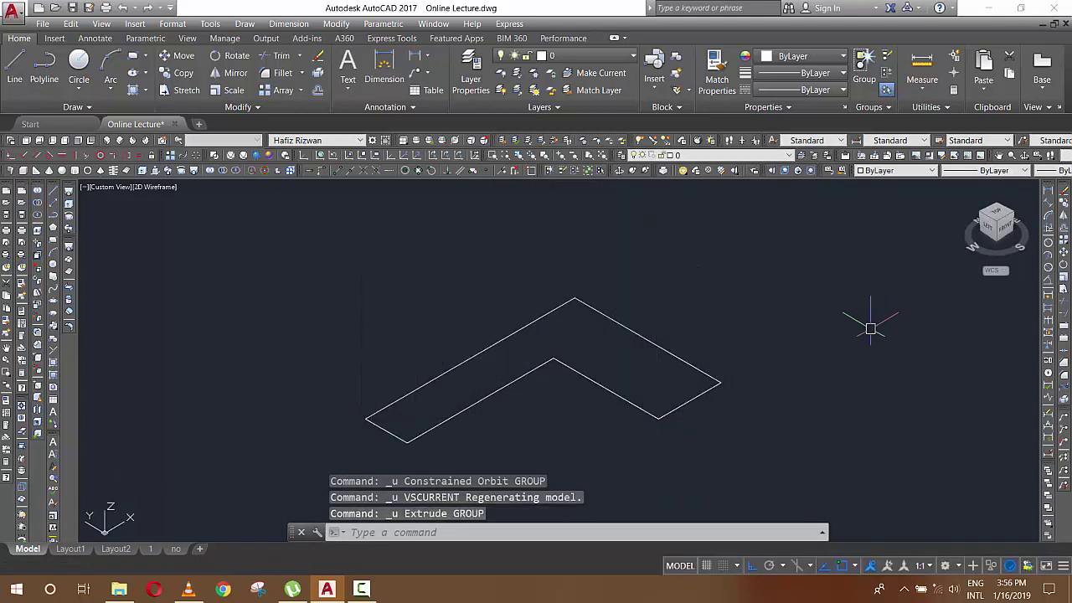
pyautogui.click(997, 216)
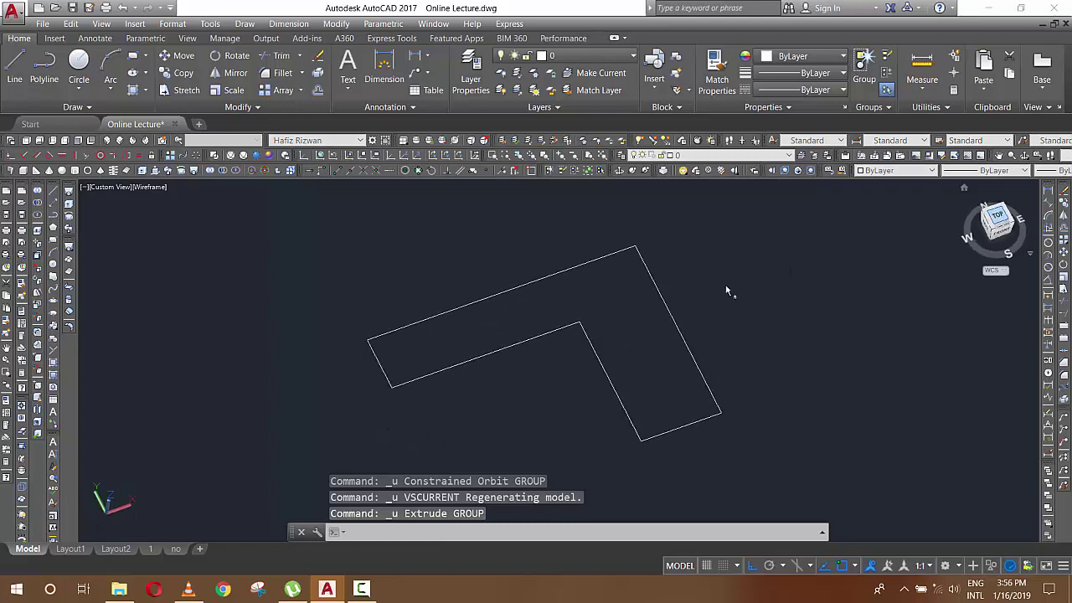
pyautogui.click(709, 293)
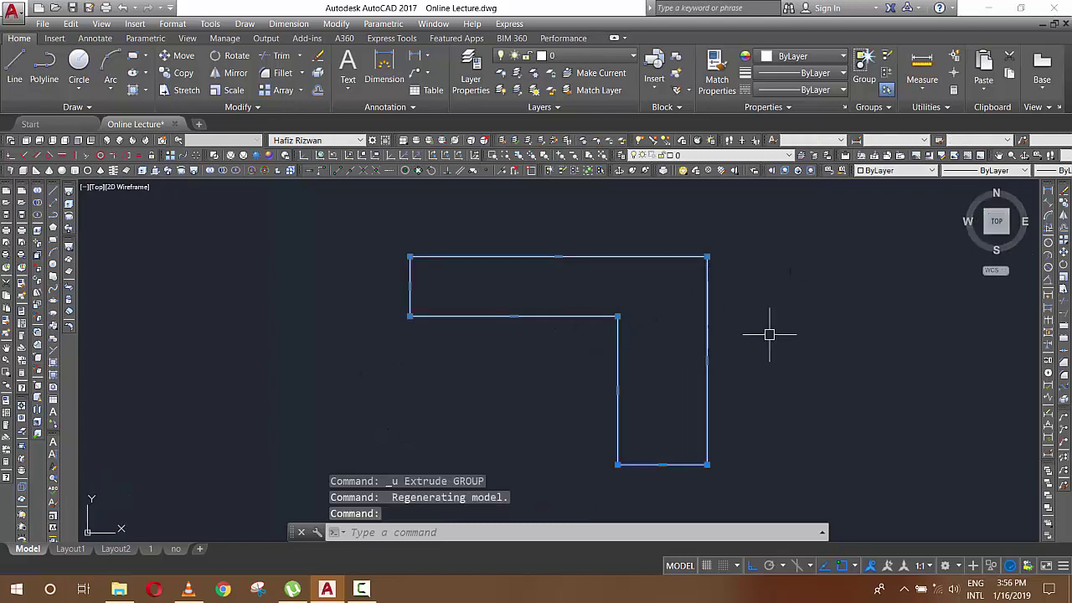
pyautogui.write('m')
pyautogui.press('Return')
pyautogui.click(895, 362)
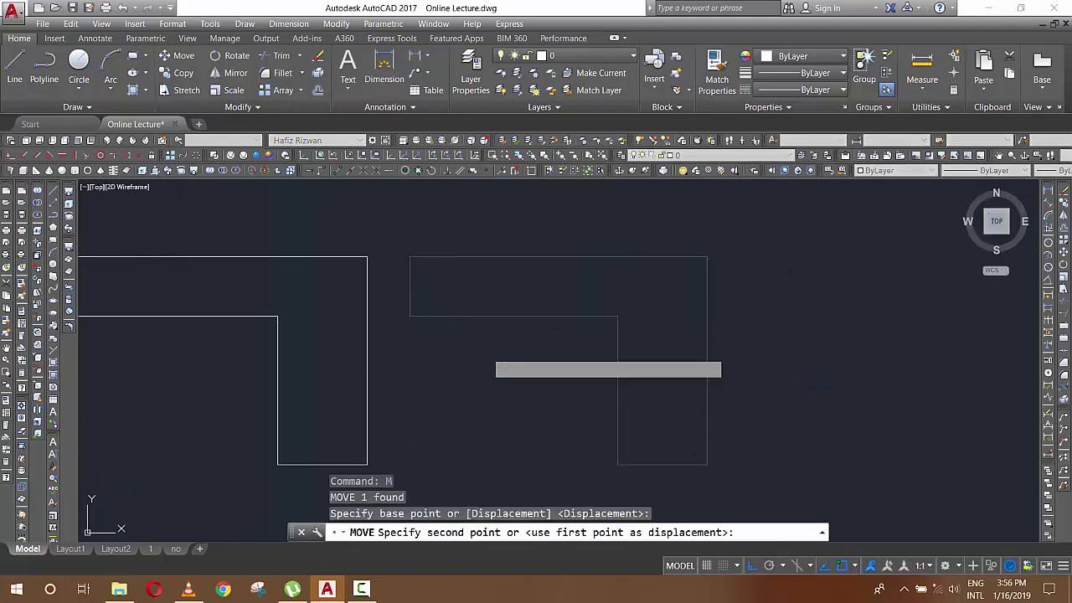
pyautogui.click(536, 364)
pyautogui.hotkey('ctrl', 'z')
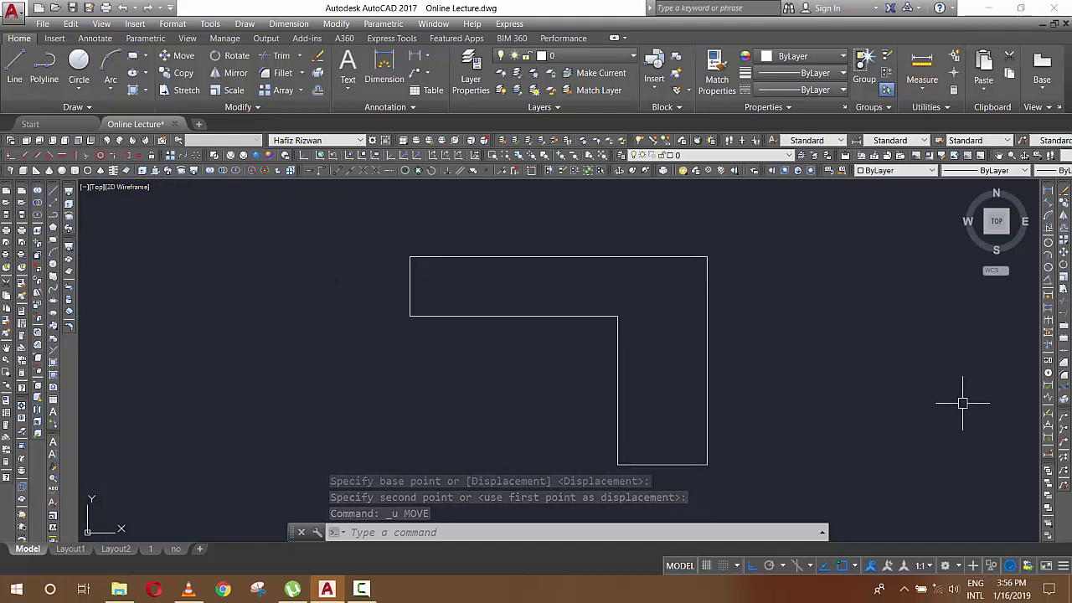
# Window-select the L-shaped outline and erase it with E
pyautogui.click(898, 428)
pyautogui.click(351, 260)
pyautogui.write('e')
pyautogui.press('Return')
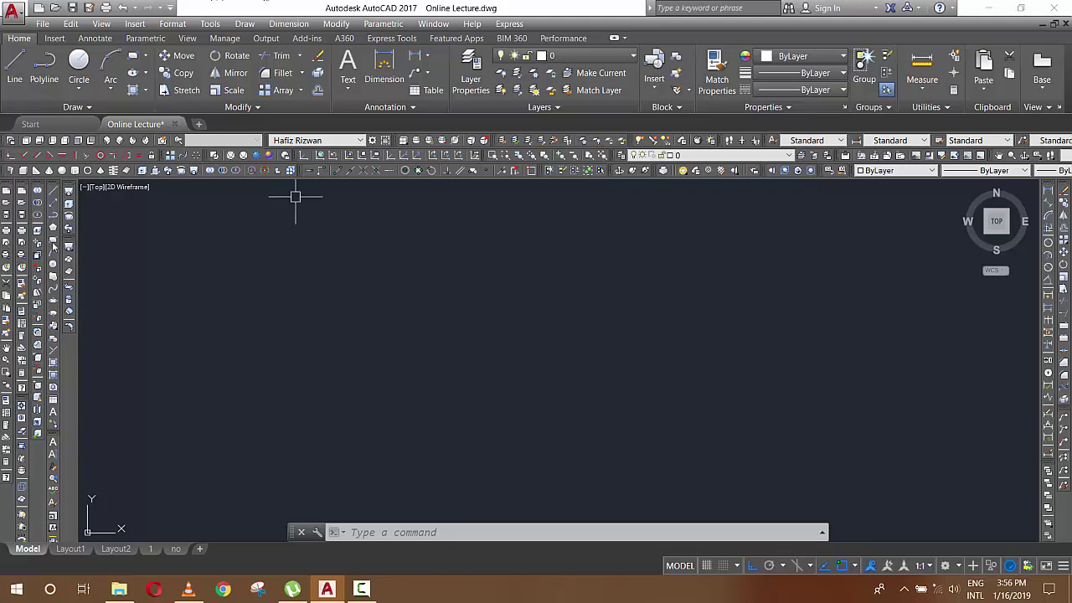
# Draw a 10 by 5 rectangle using RECTANG Dimensions, then orbit into 3D
pyautogui.write('rec')
pyautogui.press('Return')
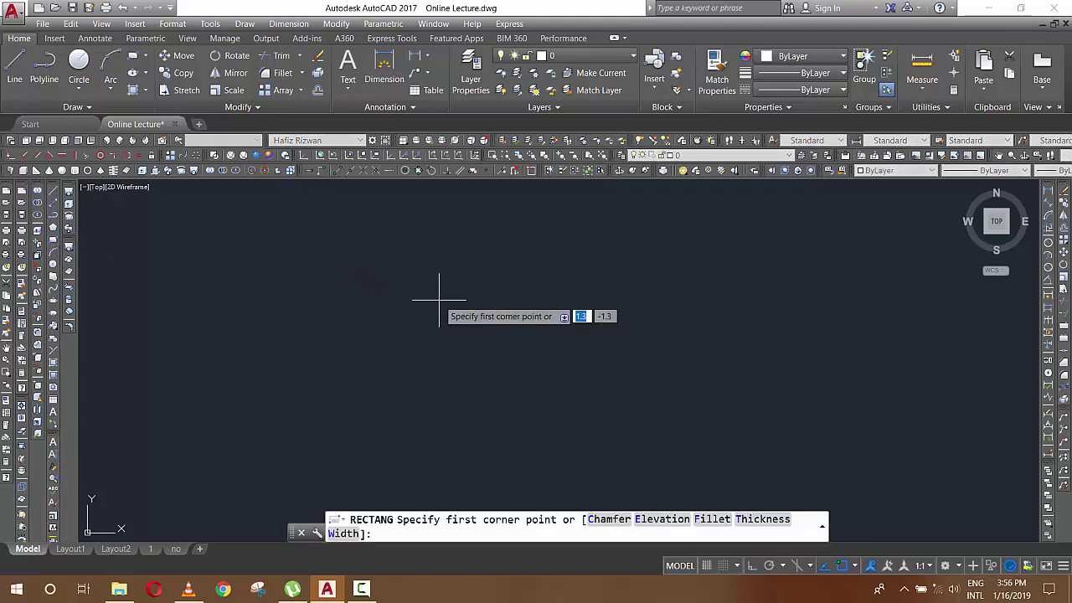
pyautogui.click(461, 313)
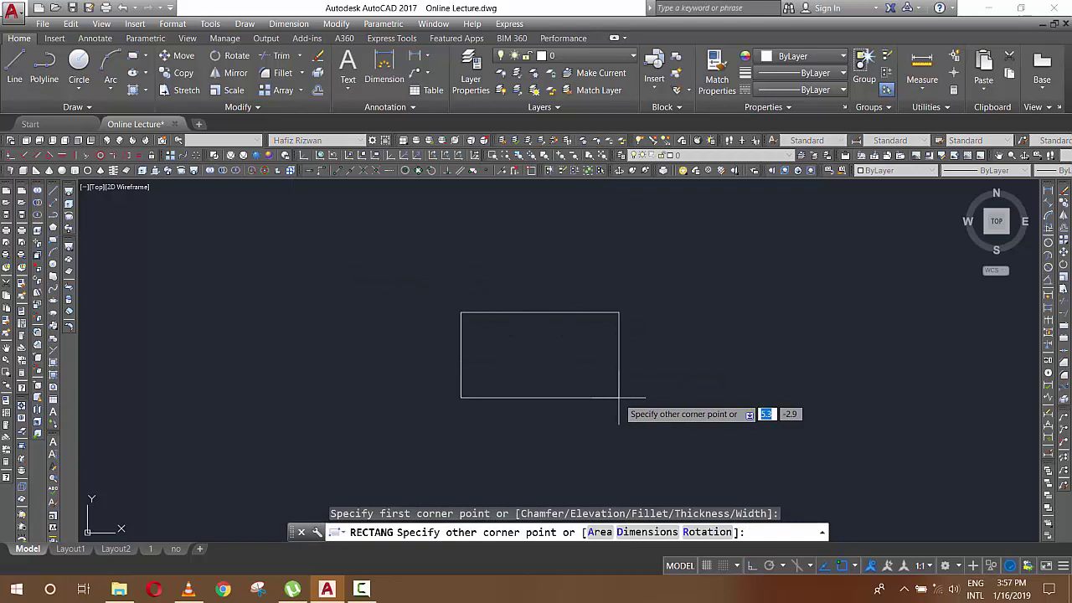
pyautogui.write('d')
pyautogui.press('Return')
pyautogui.write('10')
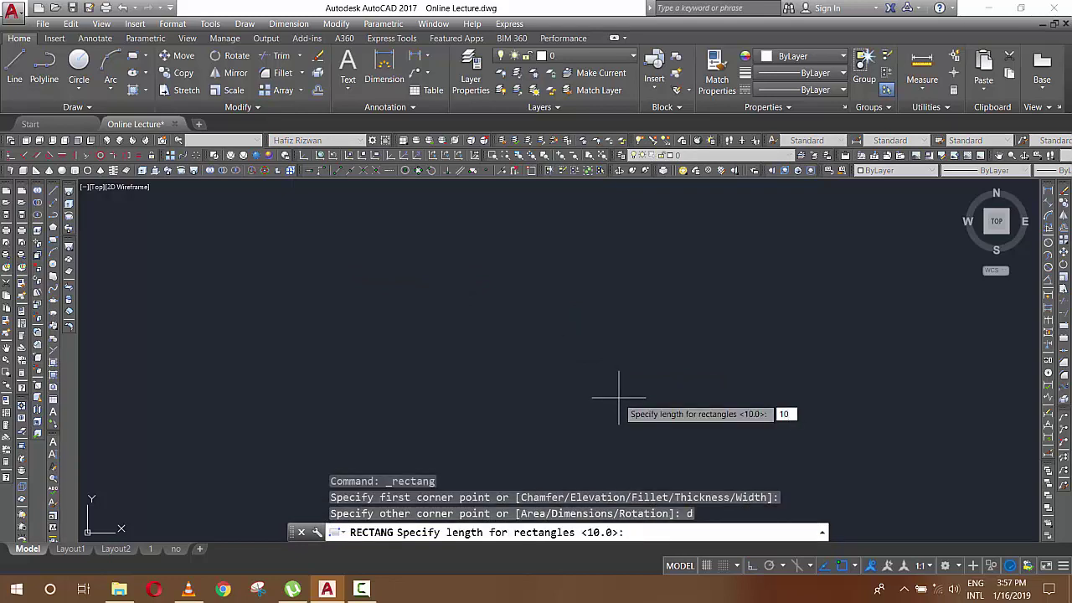
pyautogui.press('Return')
pyautogui.write('5')
pyautogui.press('Return')
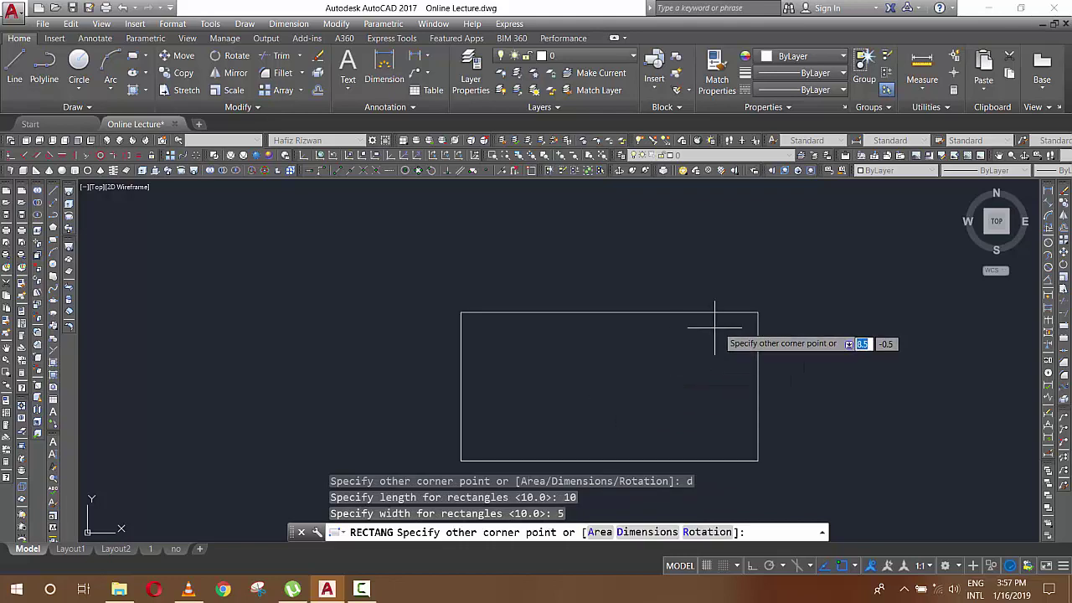
pyautogui.click(791, 423)
pyautogui.scroll(-2, 795, 358)
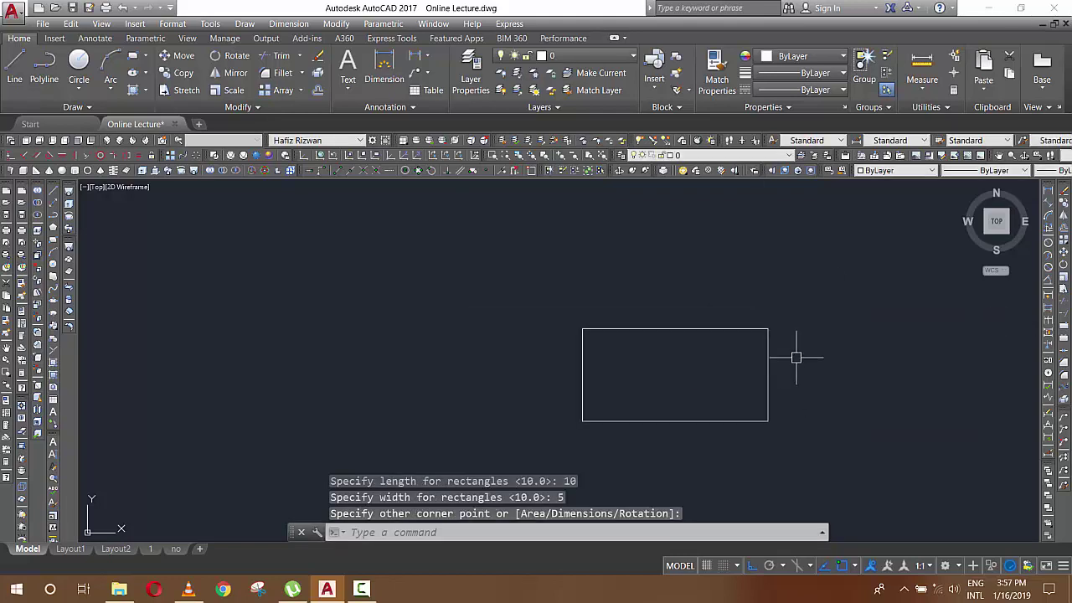
pyautogui.scroll(2, 905, 422)
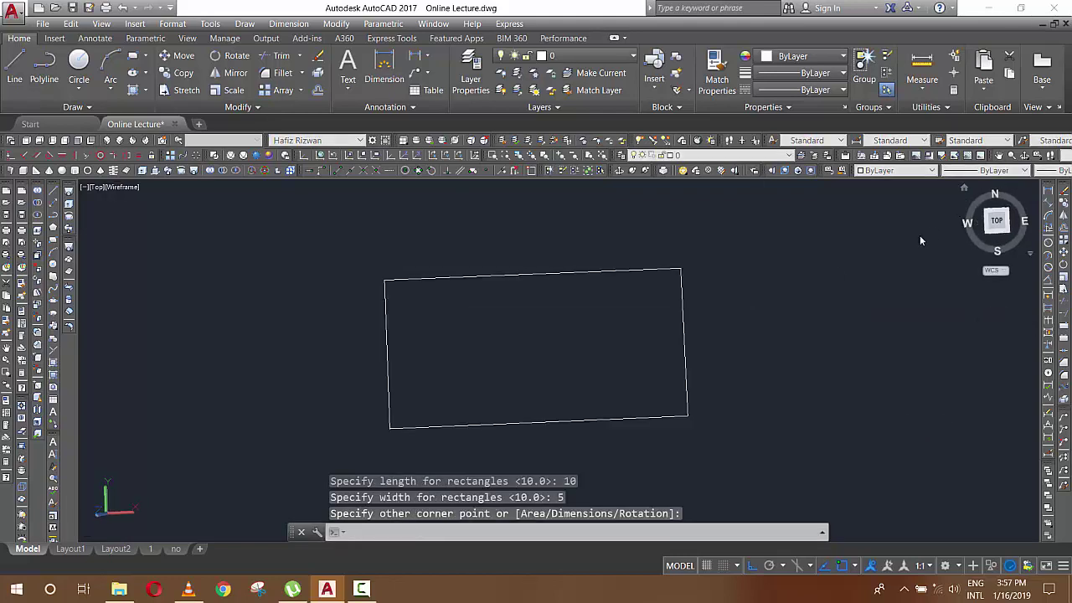
pyautogui.moveTo(969, 191); pyautogui.dragTo(804, 293)
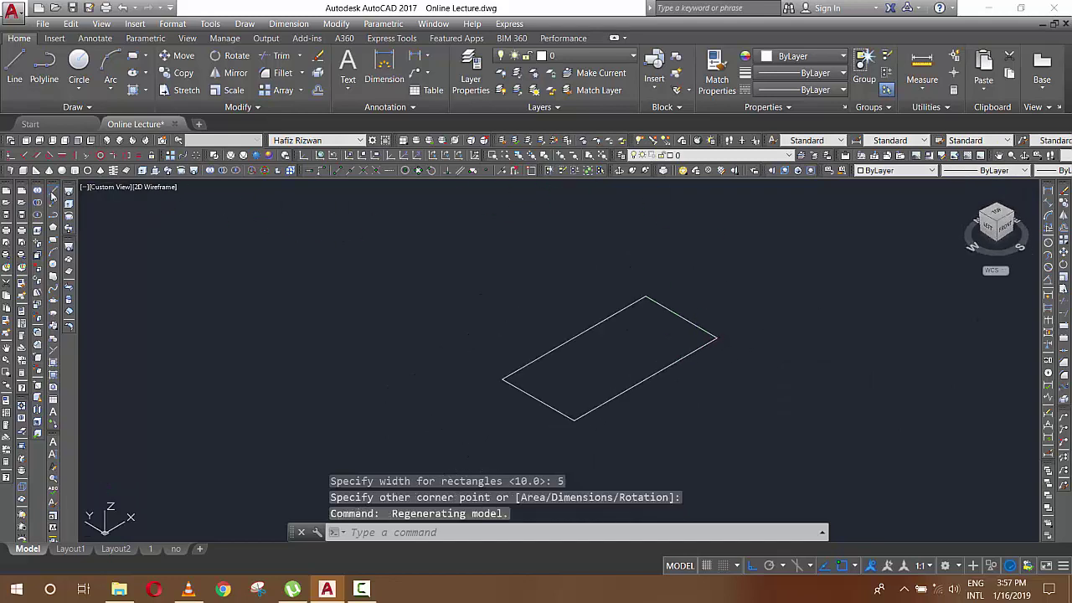
# Draw a line straight up along Z from the rectangle's bottom corner
pyautogui.click(52, 193)
pyautogui.click(574, 419)
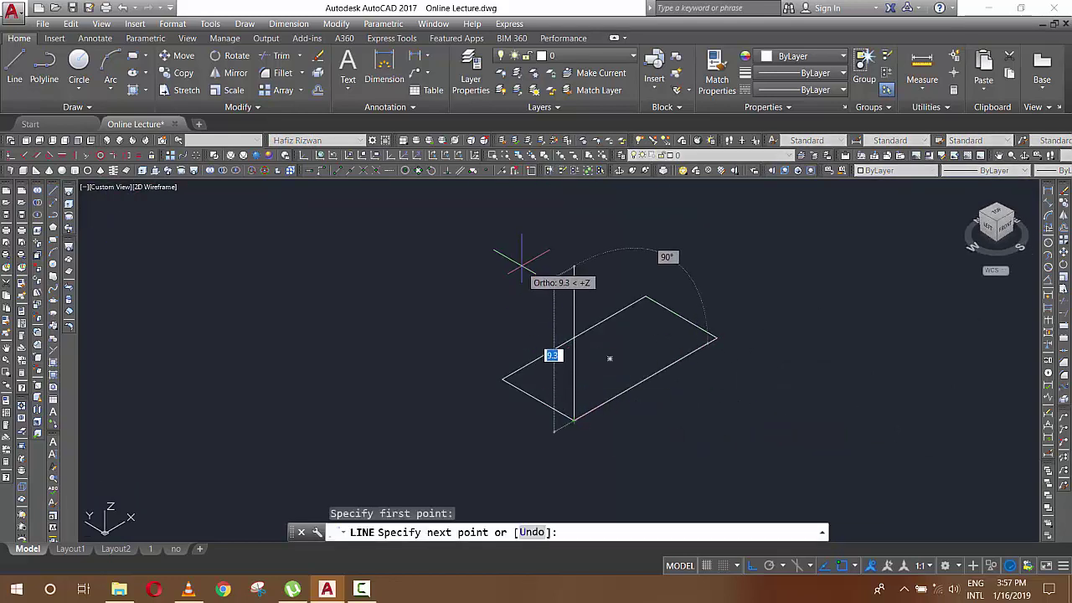
pyautogui.click(544, 269)
pyautogui.press('Return')
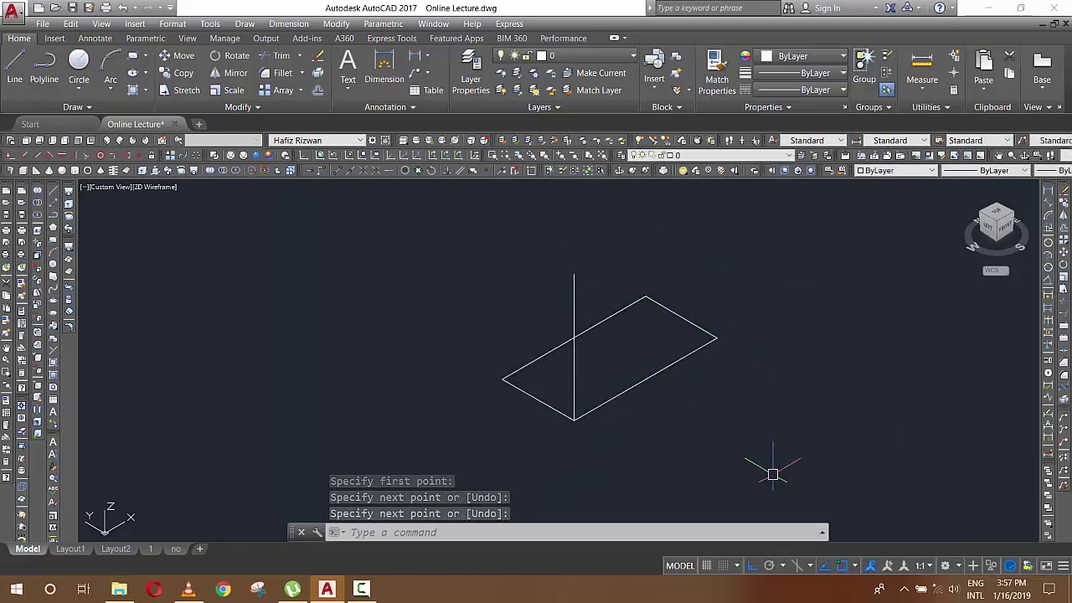
pyautogui.click(143, 171)
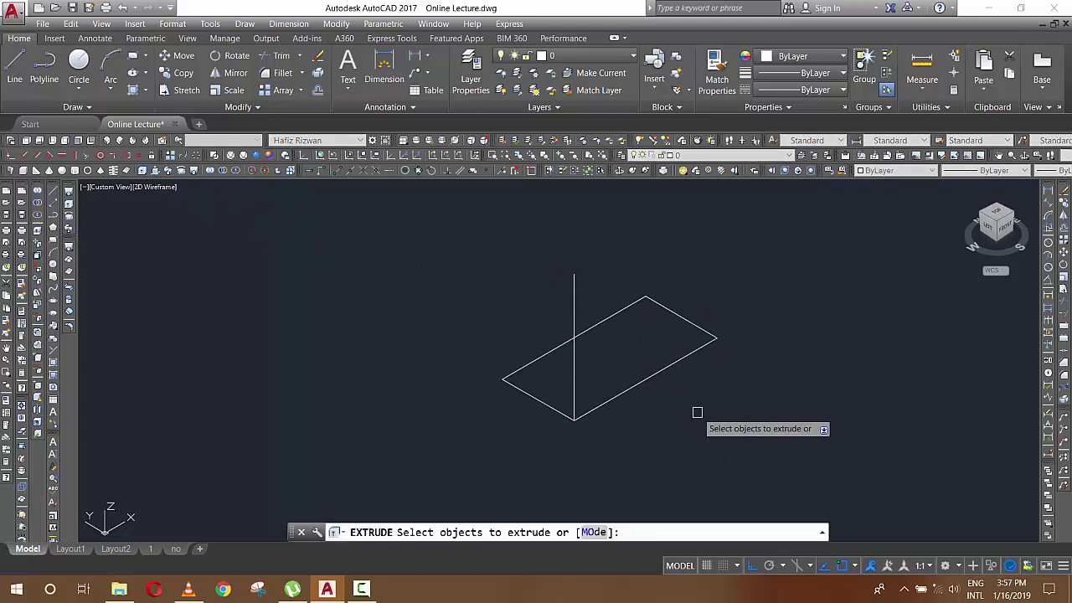
pyautogui.click(642, 380)
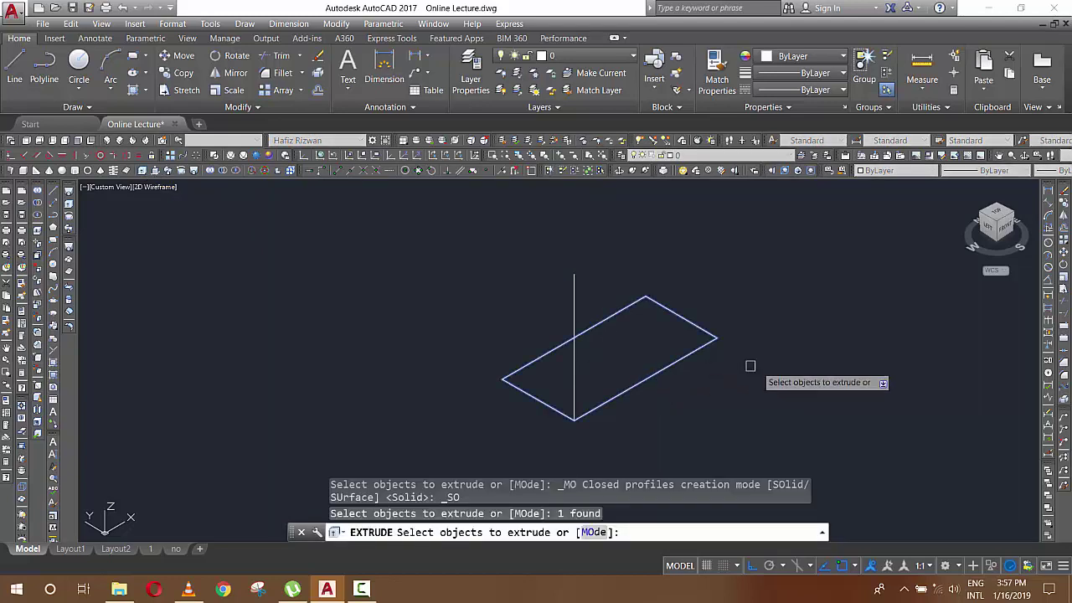
pyautogui.press('Return')
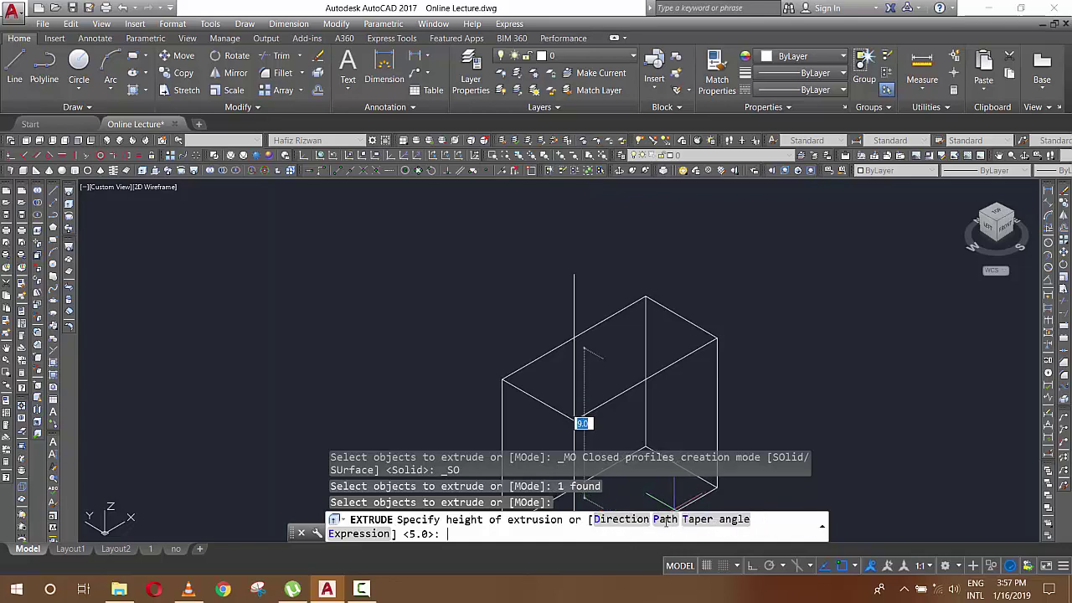
pyautogui.click(665, 521)
pyautogui.click(575, 361)
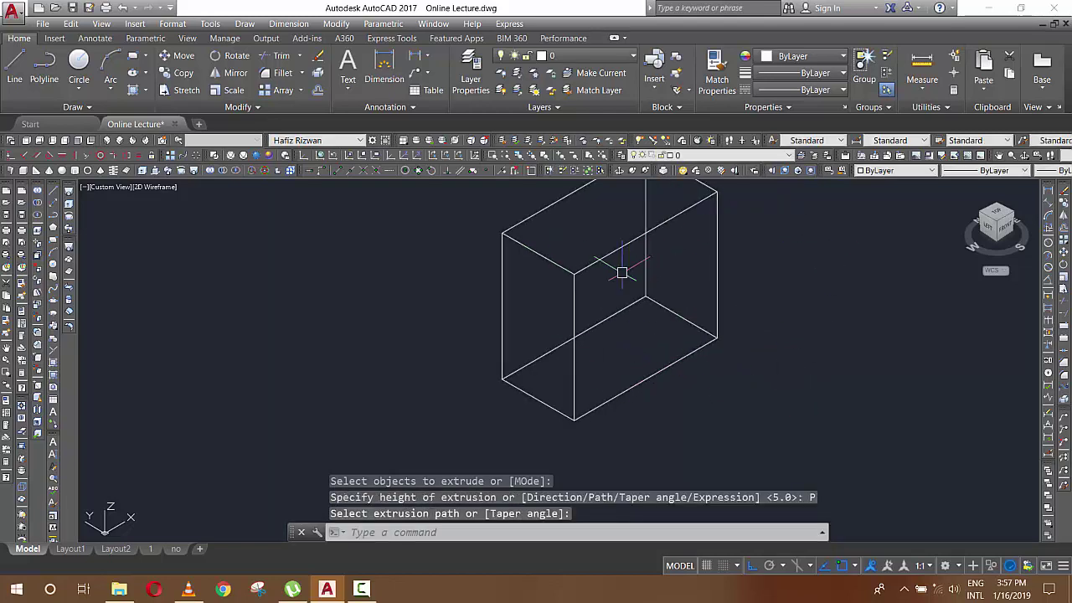
pyautogui.hotkey('ctrl', 'z')
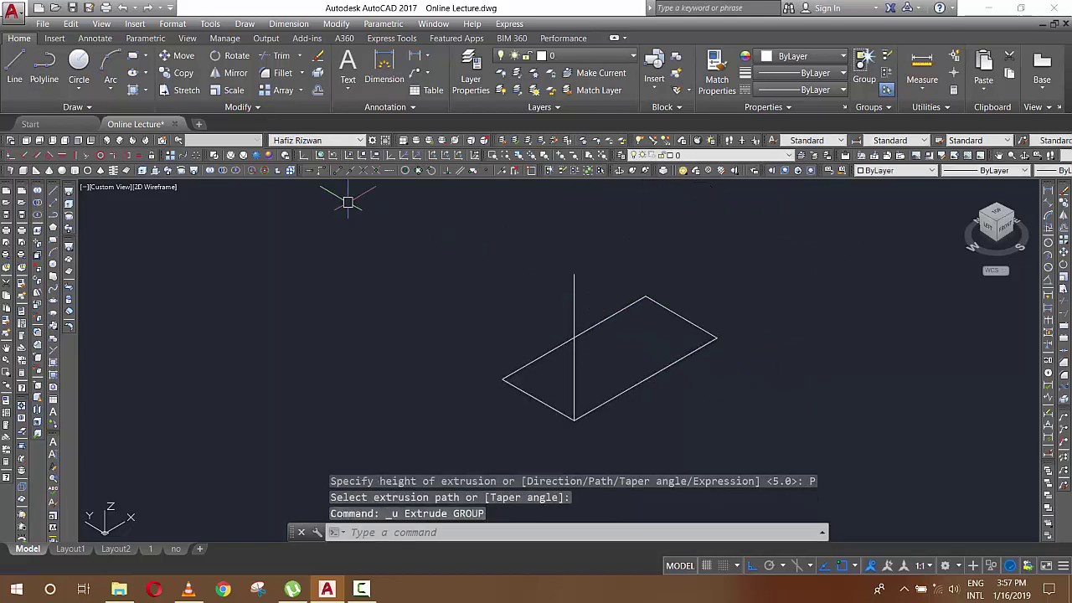
pyautogui.click(144, 171)
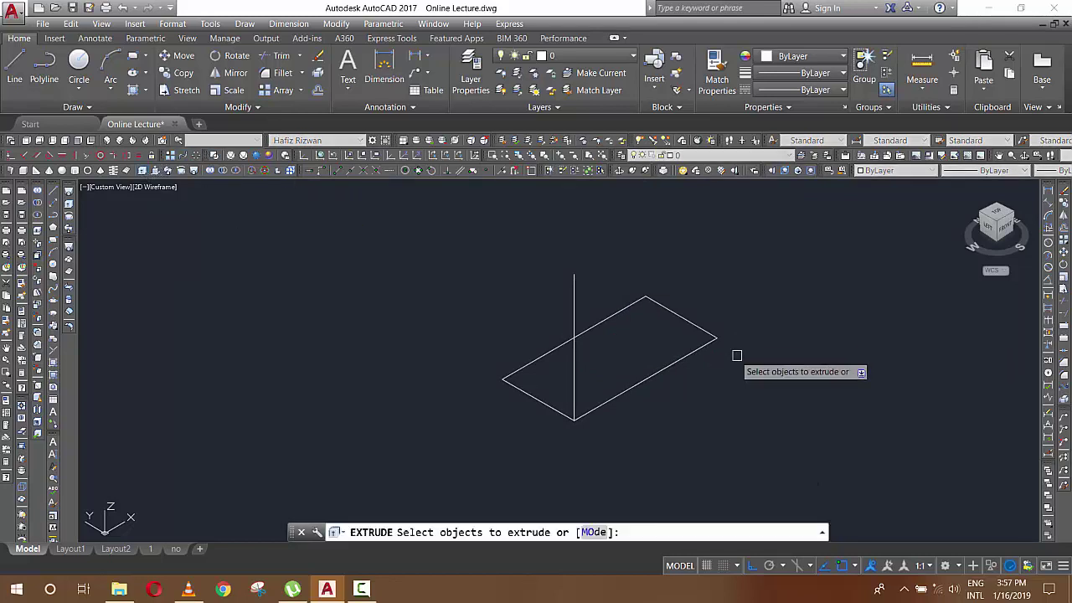
# Extrude the 10 by 5 rectangle along the vertical line with a 9° taper angle
pyautogui.click(679, 359)
pyautogui.press('Return')
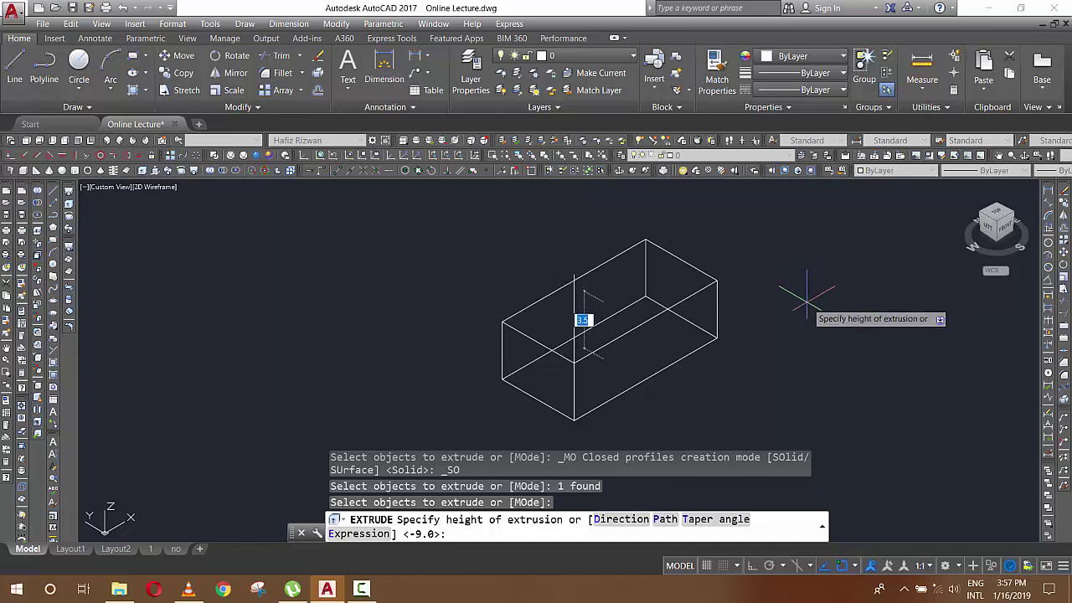
pyautogui.click(700, 519)
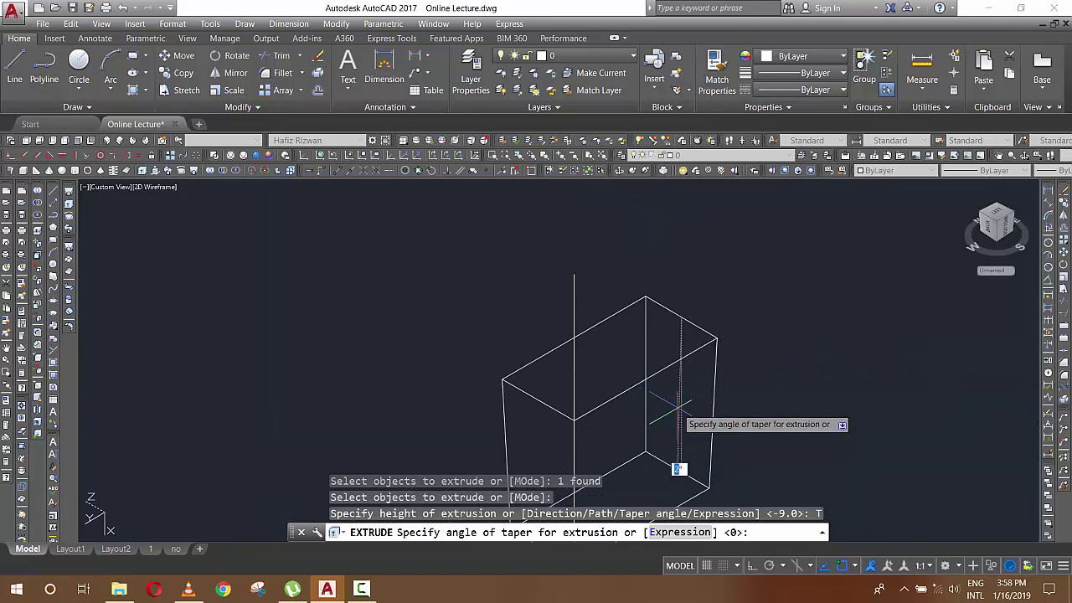
pyautogui.write('9')
pyautogui.press('Return')
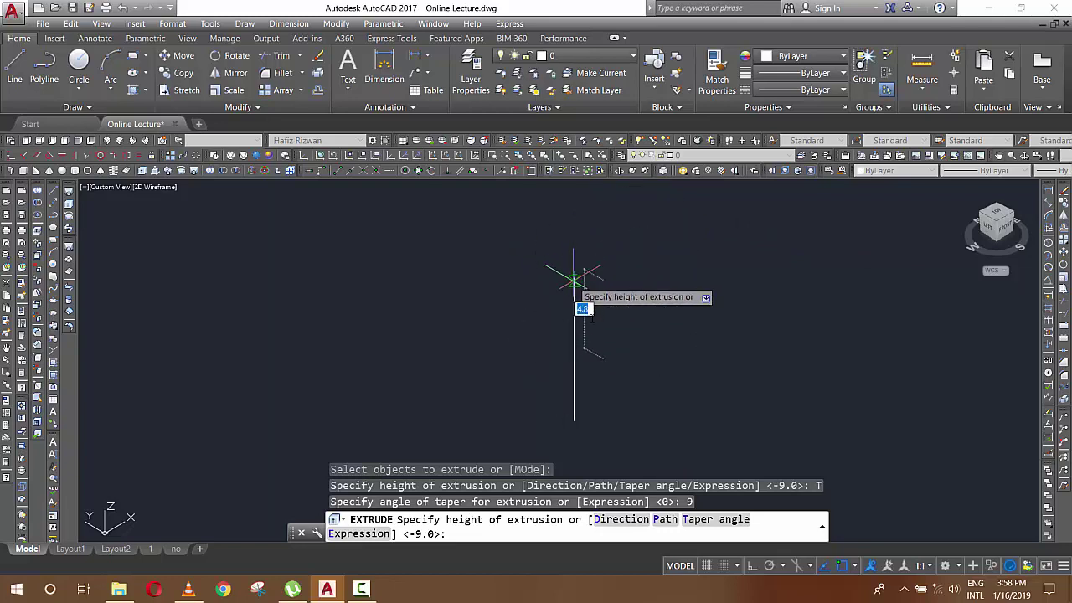
pyautogui.click(667, 526)
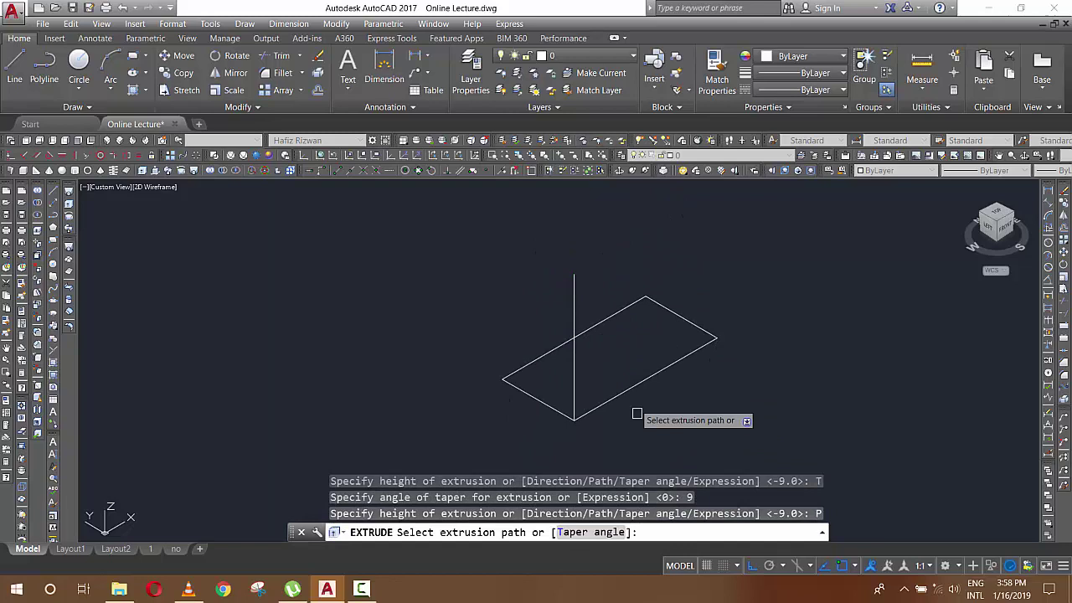
pyautogui.click(576, 287)
pyautogui.scroll(-2, 646, 255)
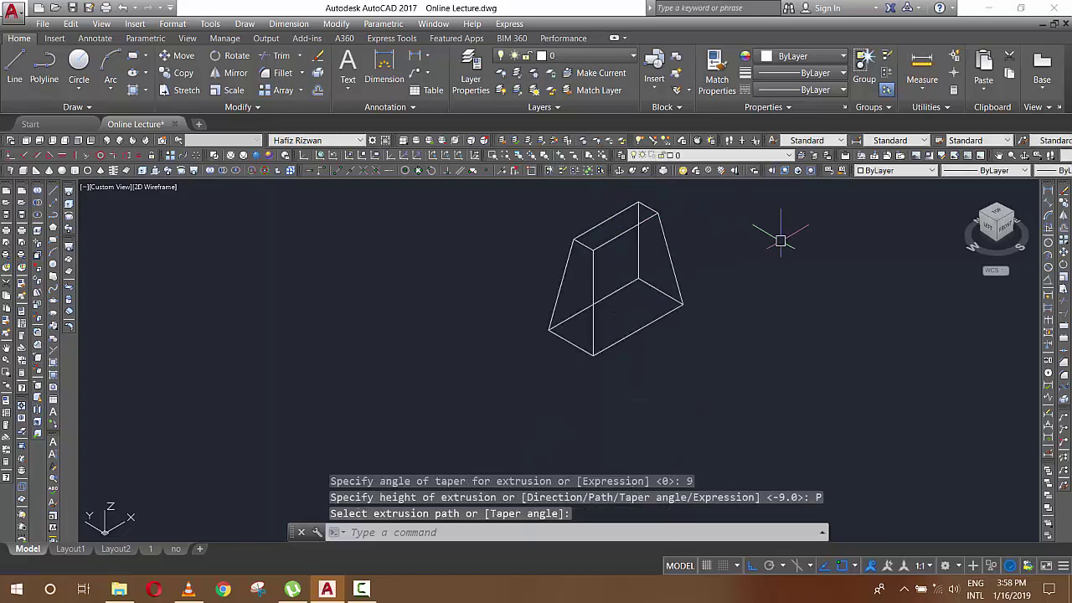
pyautogui.scroll(2, 793, 219)
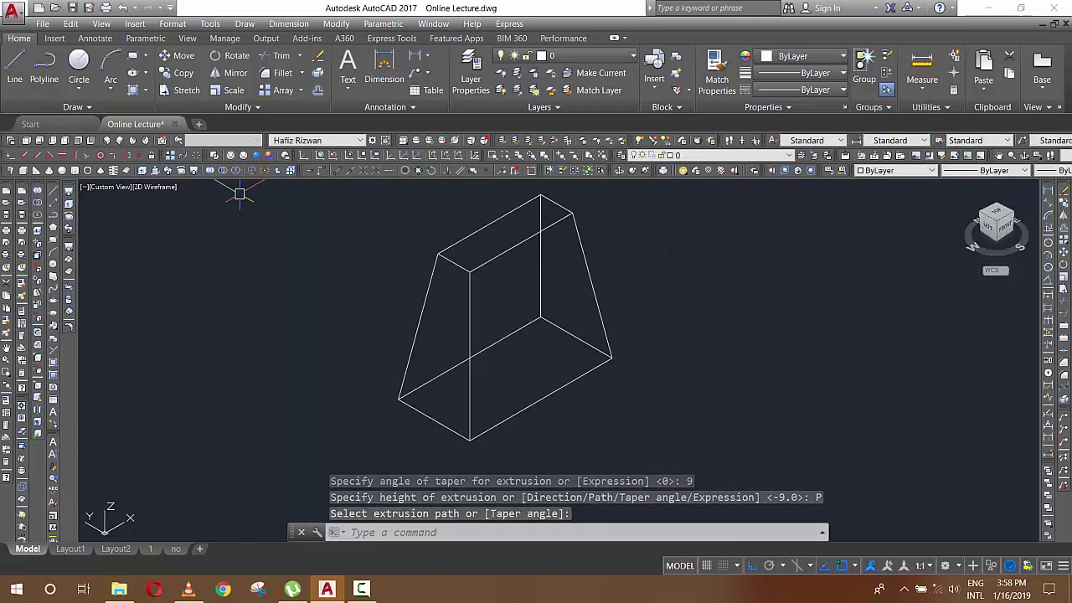
pyautogui.click(165, 190)
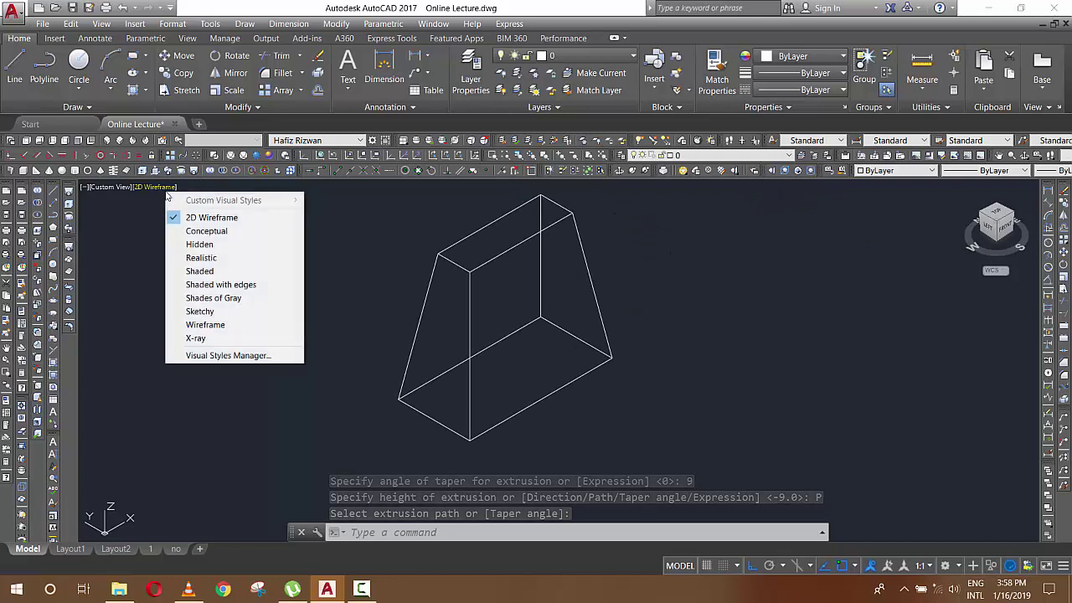
# Apply the Realistic visual style and orbit the tapered block to show its top and side
pyautogui.click(209, 258)
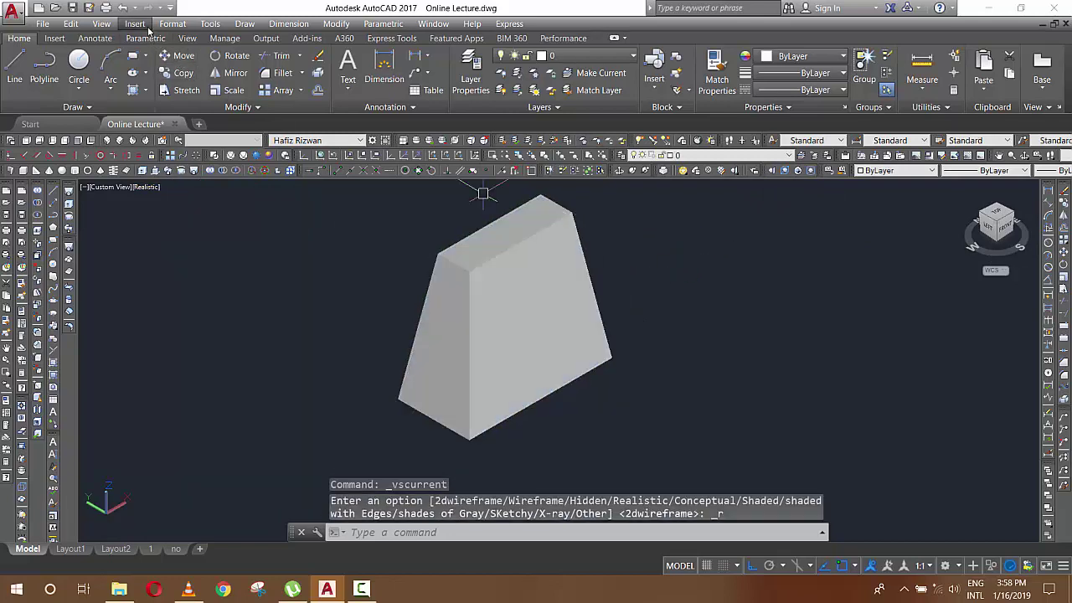
pyautogui.click(101, 24)
pyautogui.moveTo(118, 133)
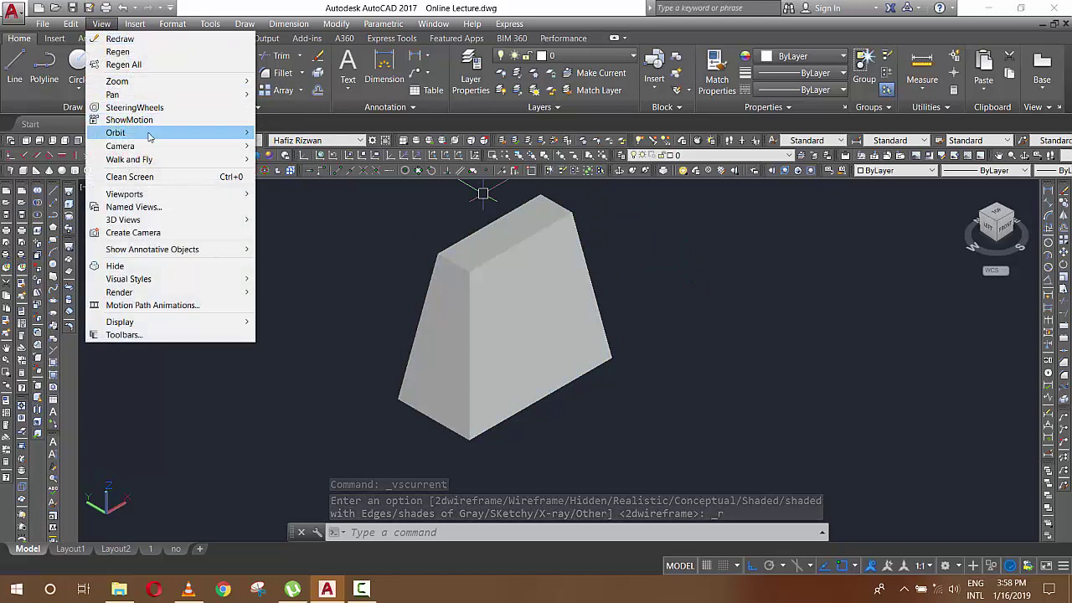
pyautogui.click(304, 131)
pyautogui.moveTo(481, 313)
pyautogui.mouseDown()
pyautogui.moveTo(577, 254)
pyautogui.moveTo(662, 242)
pyautogui.moveTo(780, 294)
pyautogui.moveTo(839, 274)
pyautogui.moveTo(583, 382)
pyautogui.moveTo(605, 337)
pyautogui.moveTo(712, 363)
pyautogui.moveTo(793, 418)
pyautogui.moveTo(863, 390)
pyautogui.moveTo(524, 318)
pyautogui.moveTo(543, 390)
pyautogui.moveTo(524, 299)
pyautogui.moveTo(603, 266)
pyautogui.moveTo(656, 306)
pyautogui.moveTo(698, 371)
pyautogui.moveTo(642, 328)
pyautogui.mouseUp()
pyautogui.moveTo(468, 335)
pyautogui.mouseDown()
pyautogui.moveTo(586, 343)
pyautogui.moveTo(500, 321)
pyautogui.moveTo(479, 330)
pyautogui.moveTo(474, 301)
pyautogui.moveTo(505, 363)
pyautogui.moveTo(505, 321)
pyautogui.moveTo(600, 287)
pyautogui.moveTo(533, 314)
pyautogui.moveTo(491, 242)
pyautogui.moveTo(495, 311)
pyautogui.moveTo(526, 337)
pyautogui.moveTo(523, 389)
pyautogui.moveTo(493, 285)
pyautogui.mouseUp()
pyautogui.moveTo(455, 328)
pyautogui.mouseDown()
pyautogui.moveTo(505, 342)
pyautogui.moveTo(612, 333)
pyautogui.mouseUp()
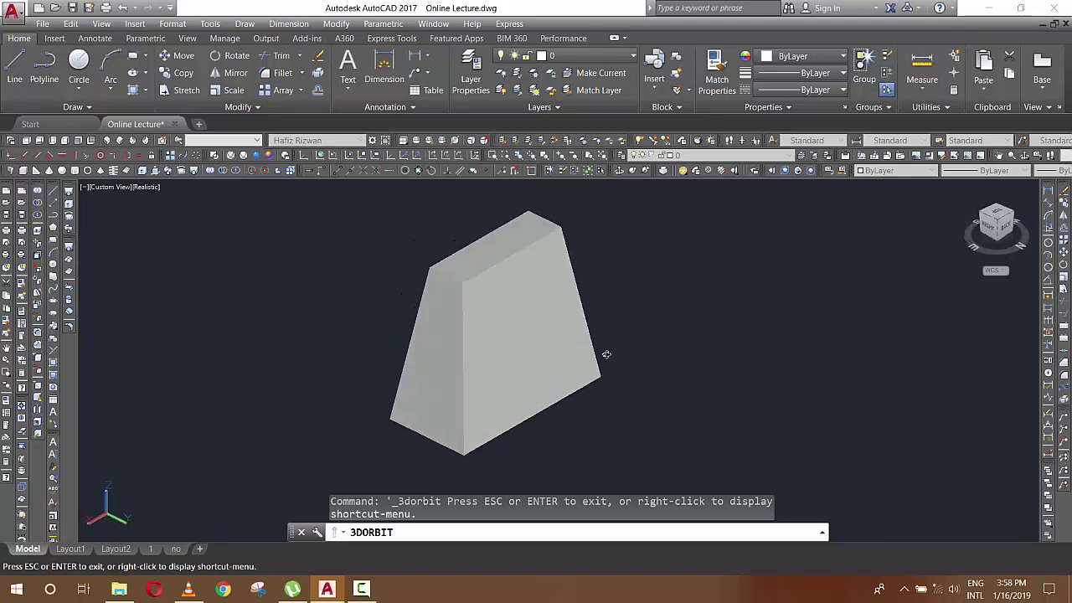
pyautogui.rightClick(622, 324)
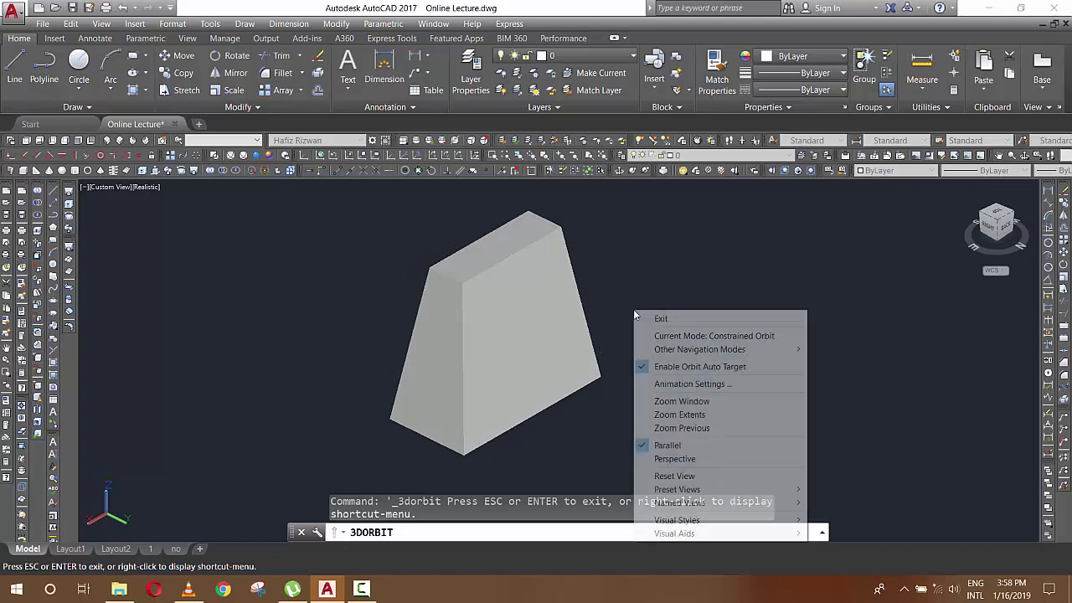
pyautogui.click(677, 318)
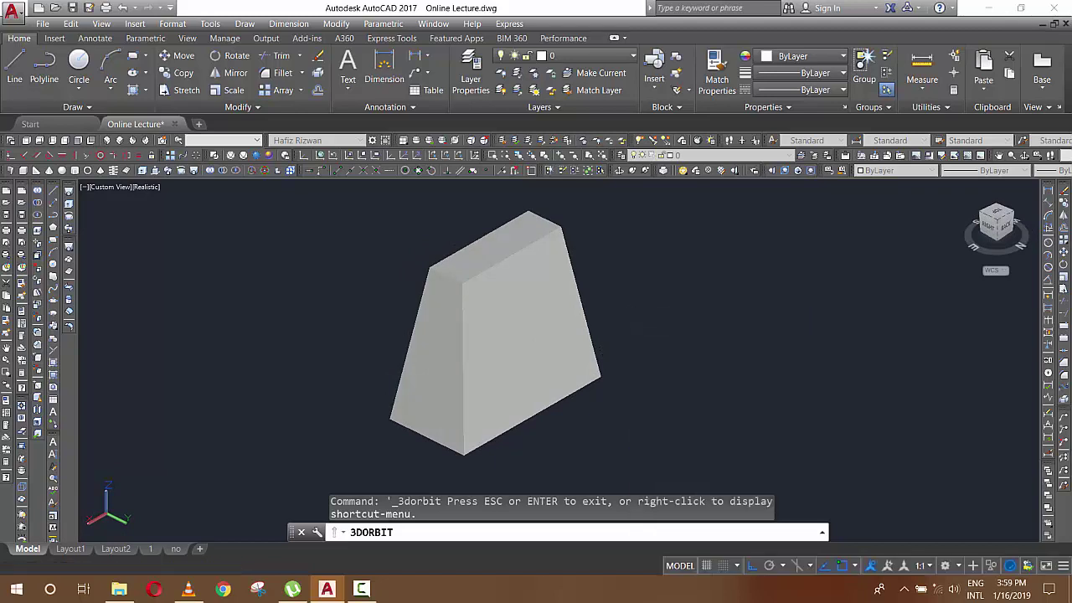